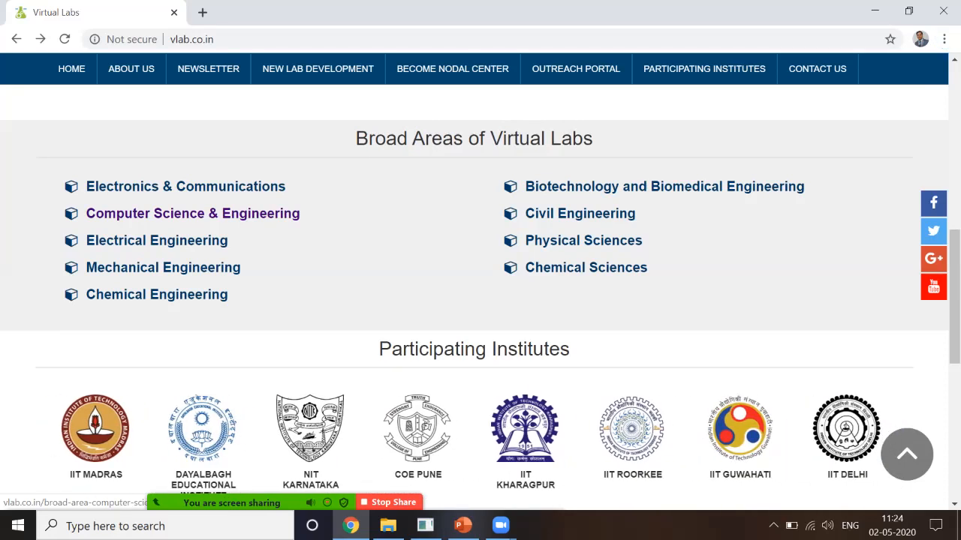
# Open the Computer Science & Engineering area of Virtual Labs and launch its Computer Architecture & Organization Lab.
pyautogui.click(193, 214)
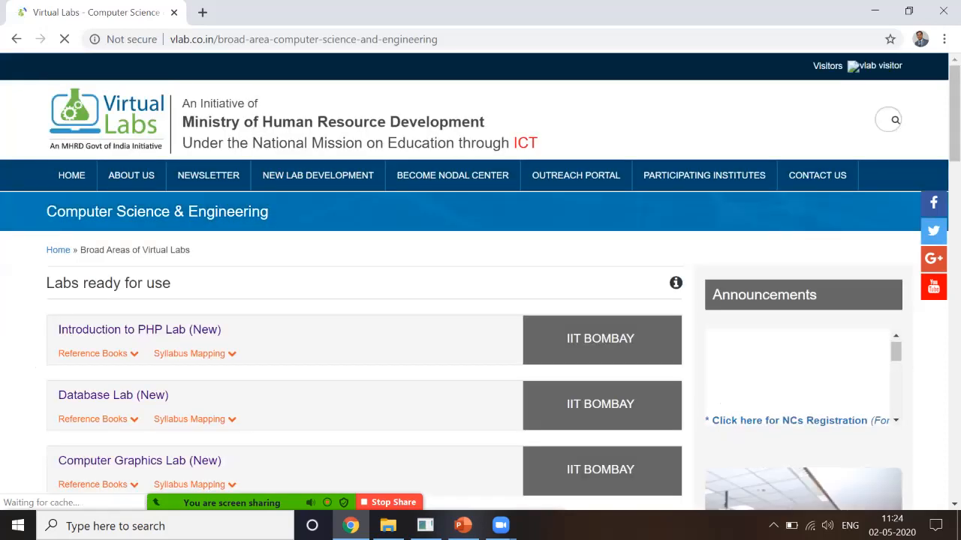
pyautogui.scroll(-3, 481, 300)
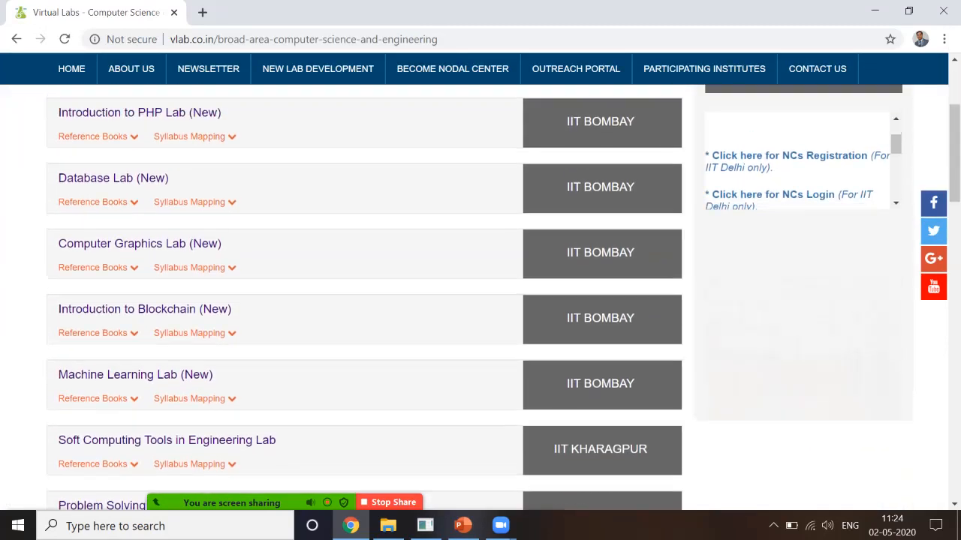
pyautogui.scroll(-2, 481, 301)
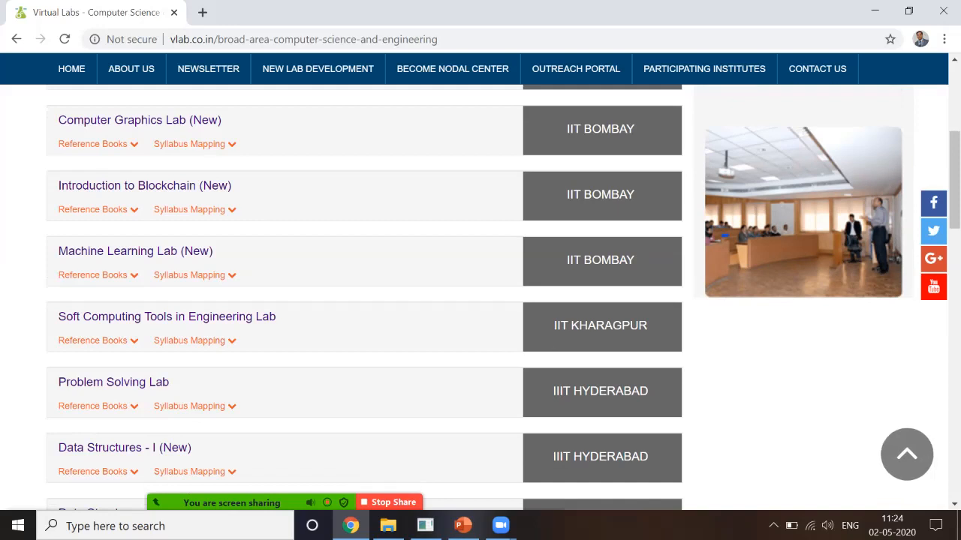
pyautogui.scroll(-1, 480, 300)
pyautogui.scroll(-4, 480, 300)
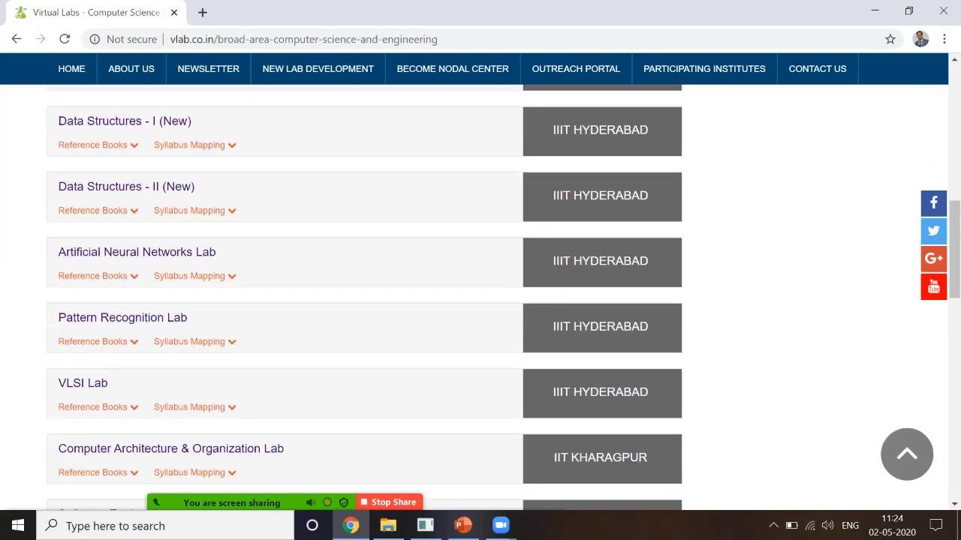
pyautogui.scroll(-1, 480, 300)
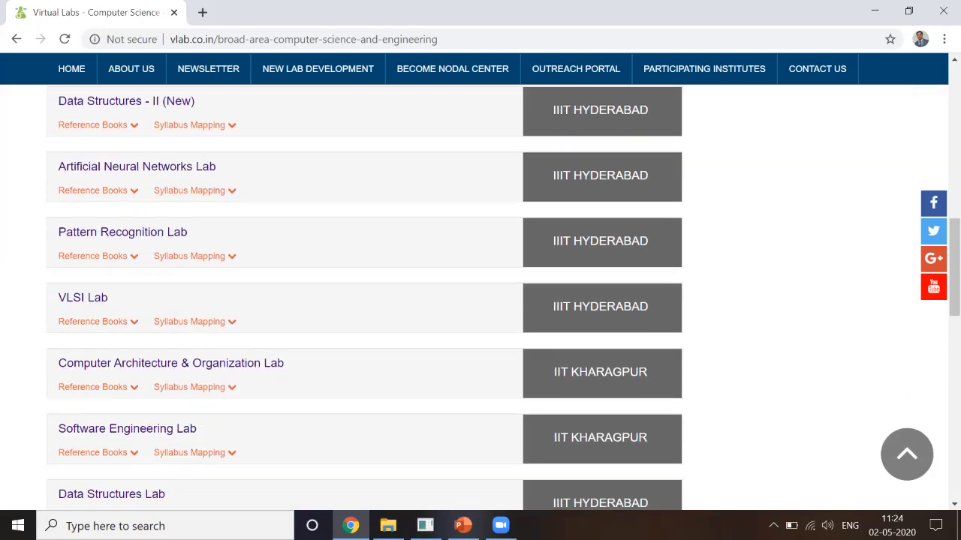
pyautogui.scroll(-1, 188, 296)
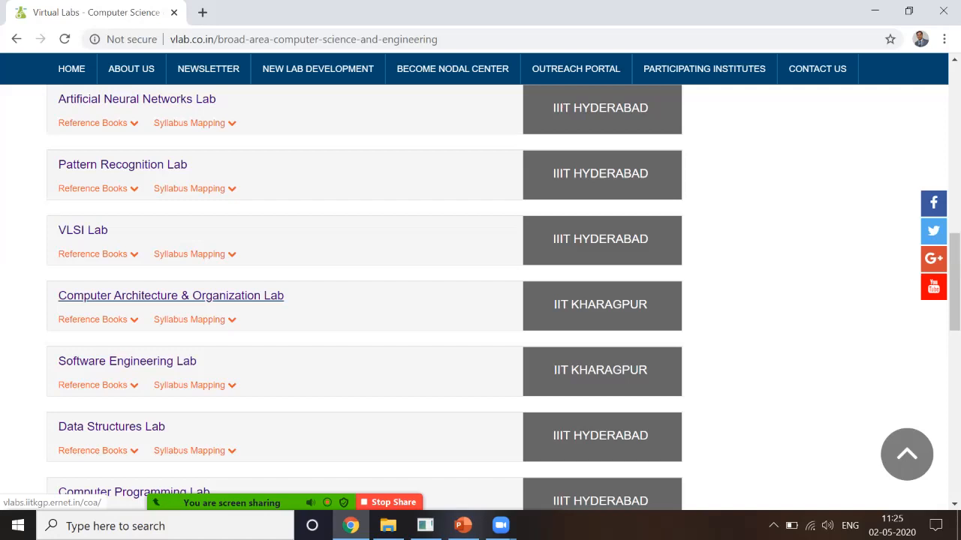
pyautogui.click(171, 296)
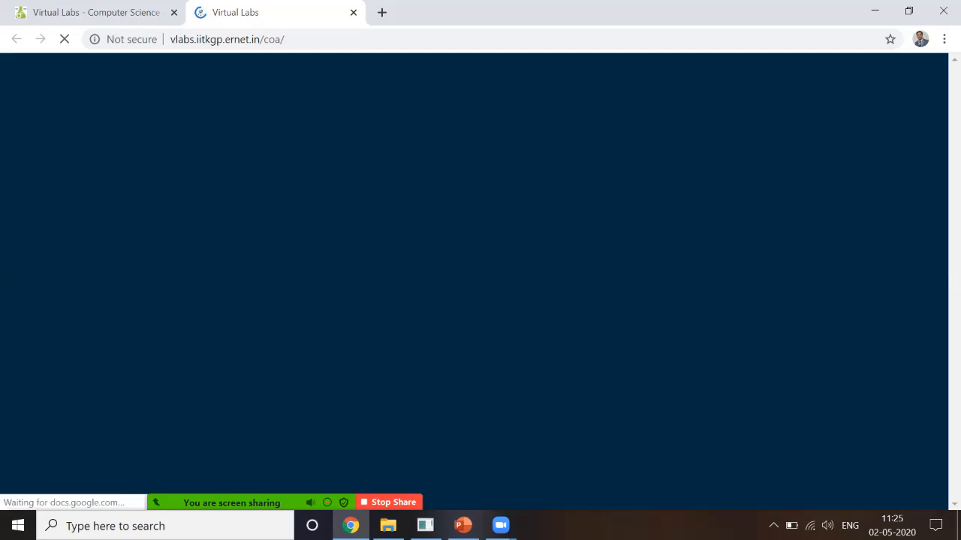
# Open the lab's Experiments section and look through the list of completed experiments.
pyautogui.scroll(-3, 481, 300)
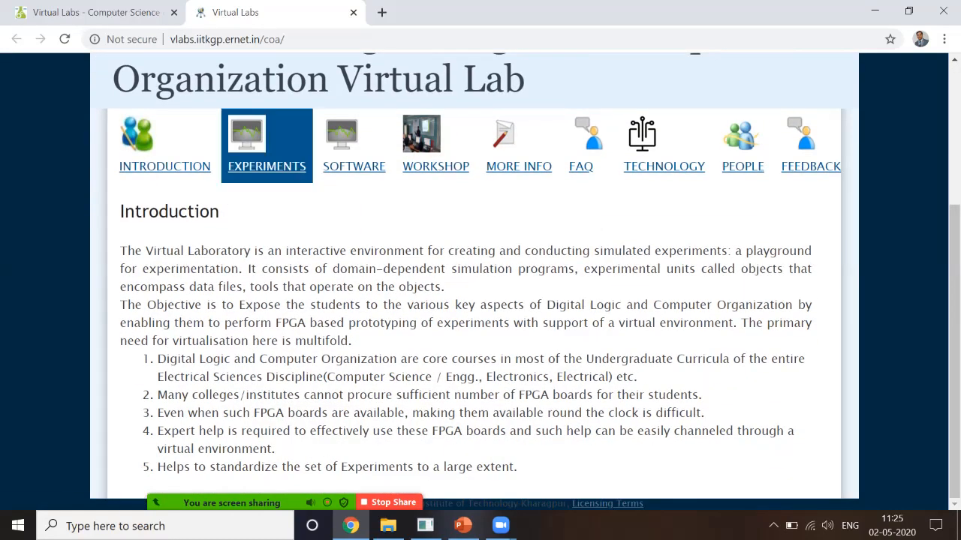
pyautogui.click(267, 150)
pyautogui.scroll(-3, 266, 150)
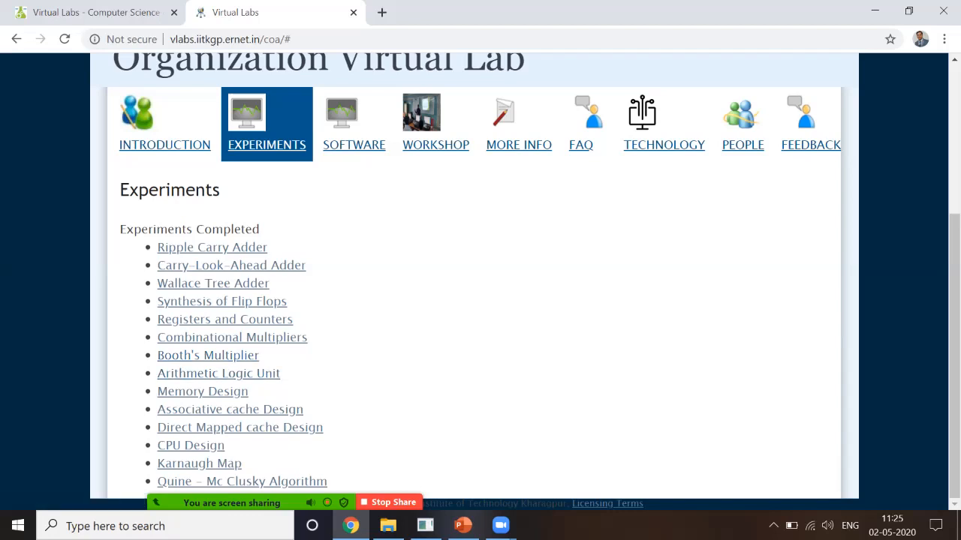
# Open the lab's Software section and review the simulator guidelines and the Linux and Windows download links.
pyautogui.scroll(1, 481, 301)
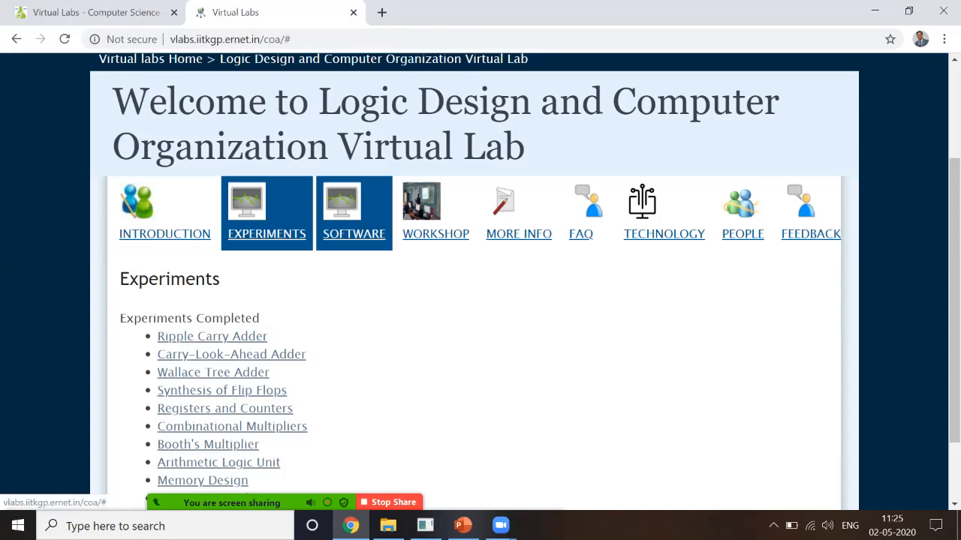
pyautogui.click(354, 218)
pyautogui.scroll(-8, 353, 218)
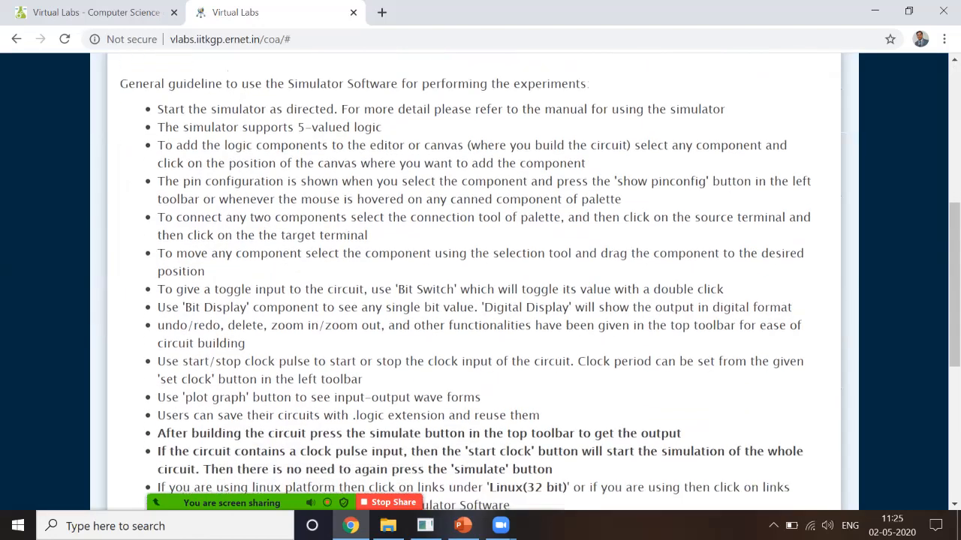
pyautogui.scroll(-2, 481, 300)
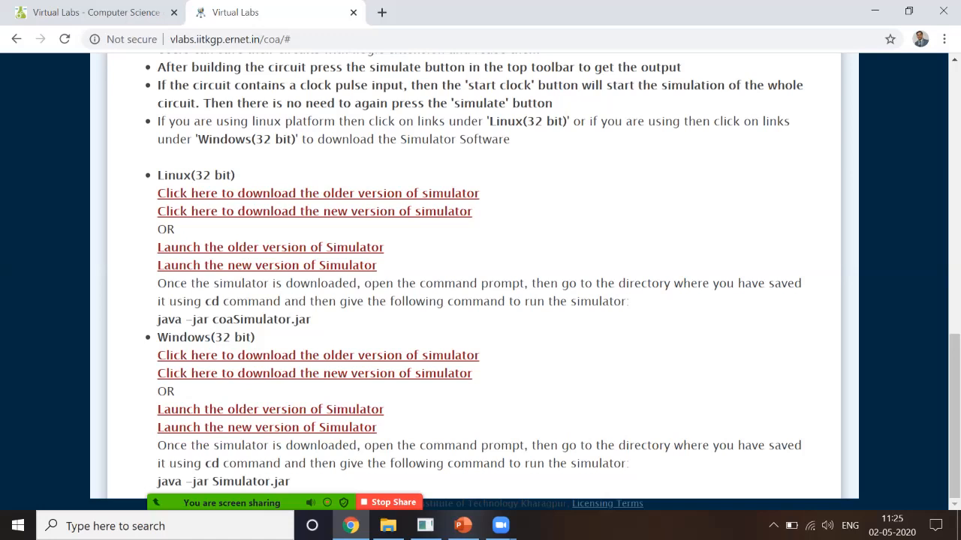
pyautogui.scroll(1, 480, 276)
pyautogui.scroll(-1, 481, 276)
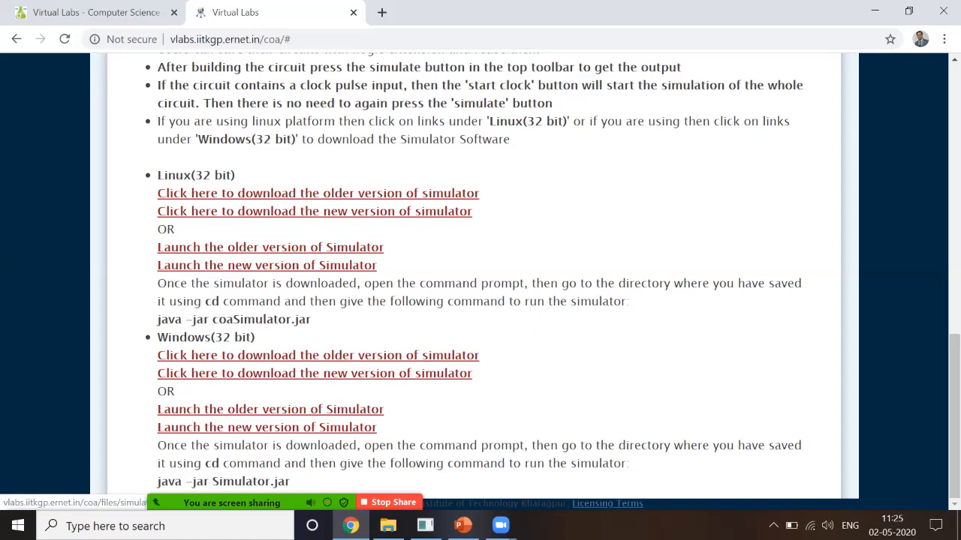
pyautogui.scroll(4, 481, 282)
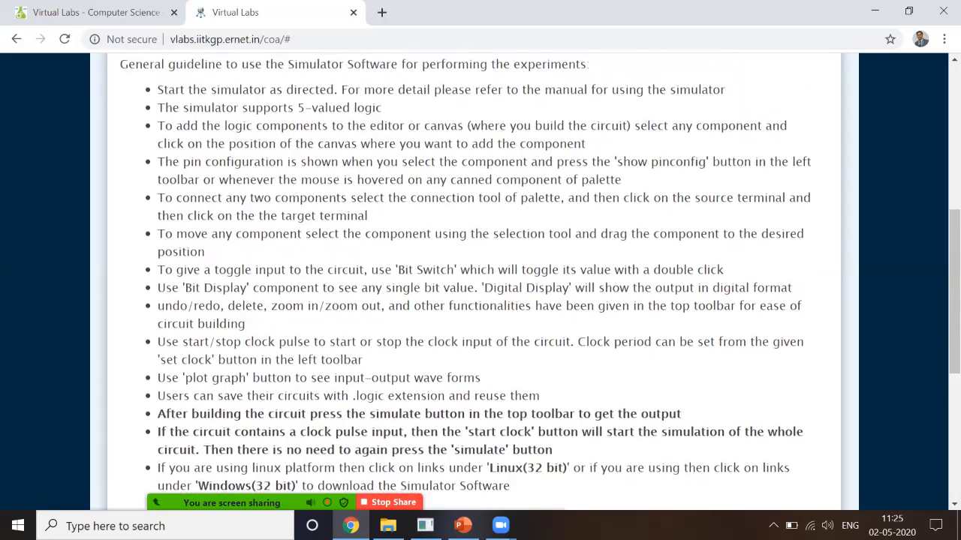
pyautogui.scroll(5, 481, 281)
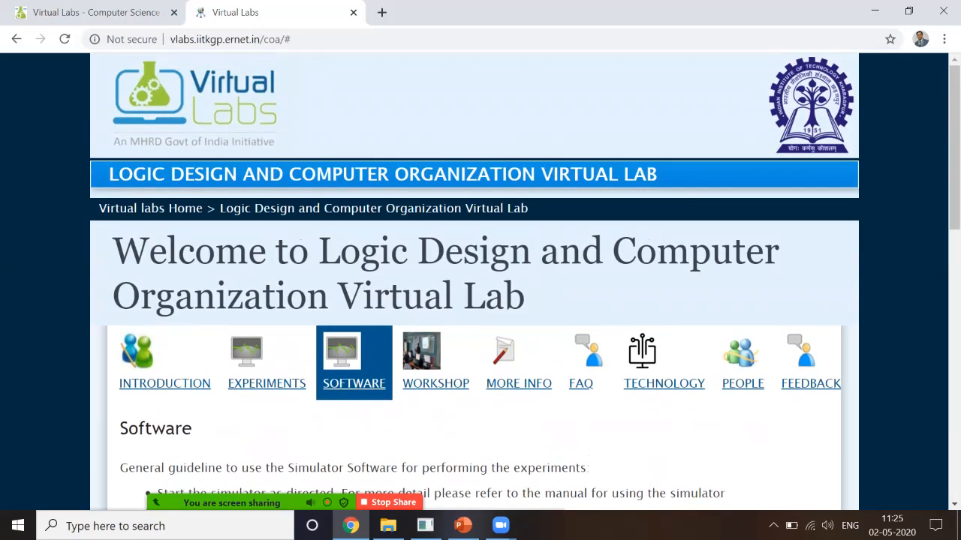
pyautogui.scroll(-2, 480, 281)
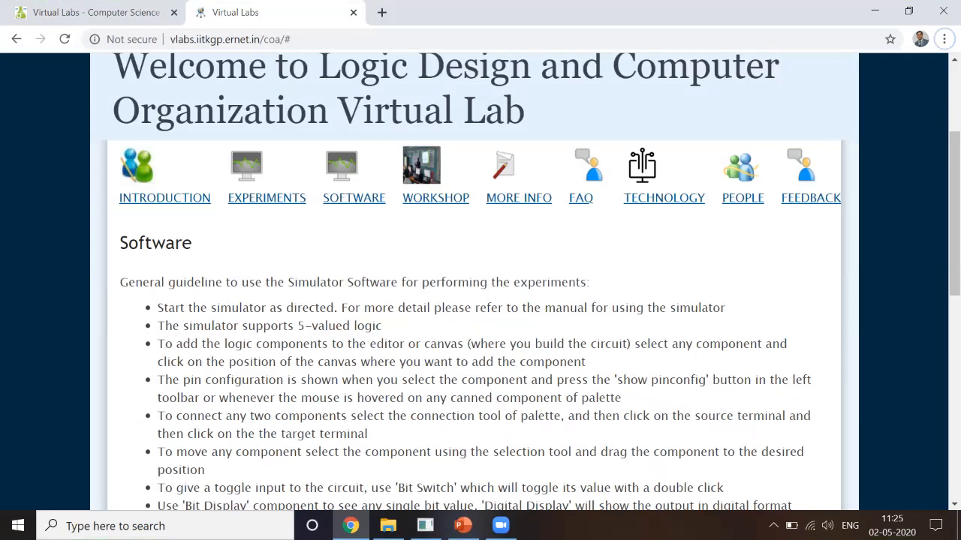
# Switch to the Simulator application and toggle the canvas grid off and back on.
pyautogui.hotkey('alt', 'Tab')
pyautogui.hotkey('alt', 'Tab')
pyautogui.hotkey('alt', 'Tab')
pyautogui.hotkey('alt', 'Tab')
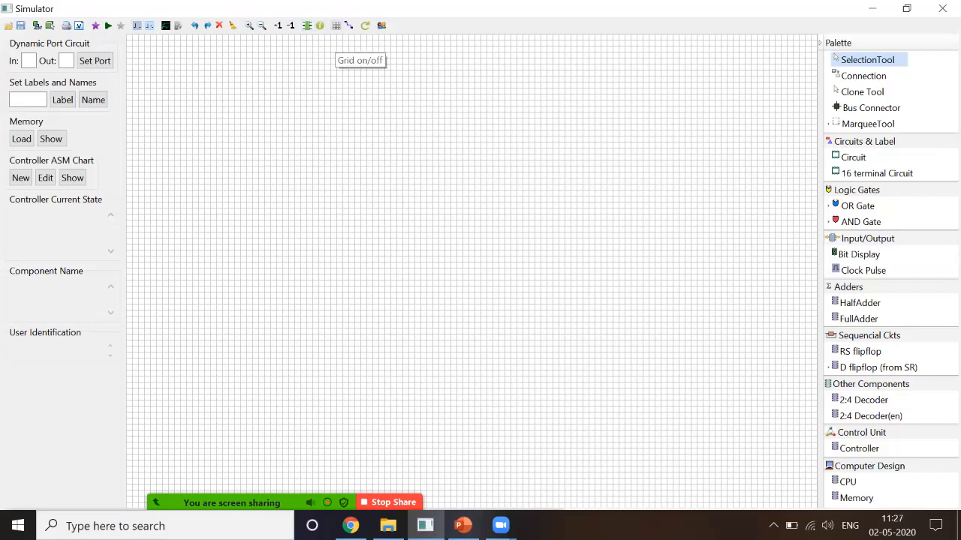
pyautogui.click(336, 25)
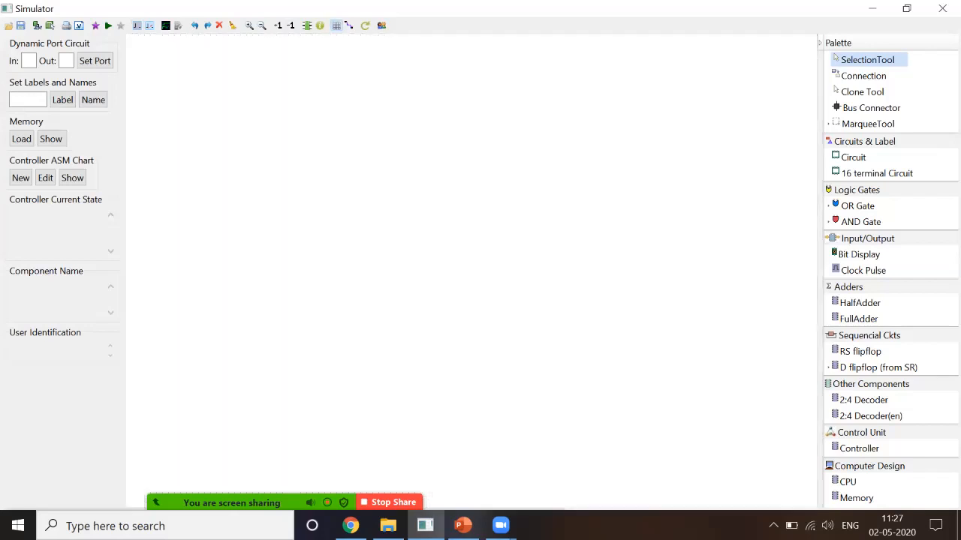
pyautogui.click(336, 25)
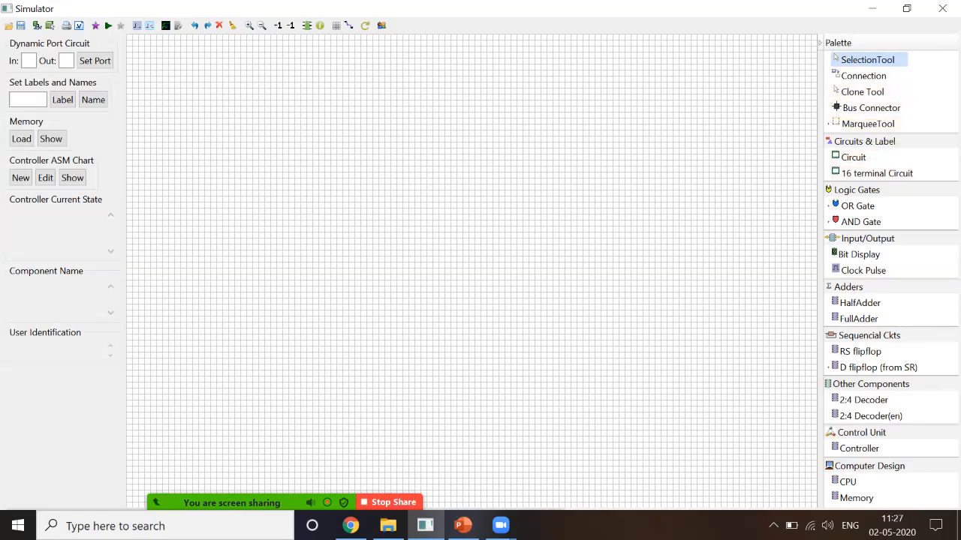
# Examine the components in the palette categories, from Logic Gates, Input/Output and Adders through Computer Design, and reopen Circuits & Label.
pyautogui.click(856, 191)
pyautogui.click(856, 193)
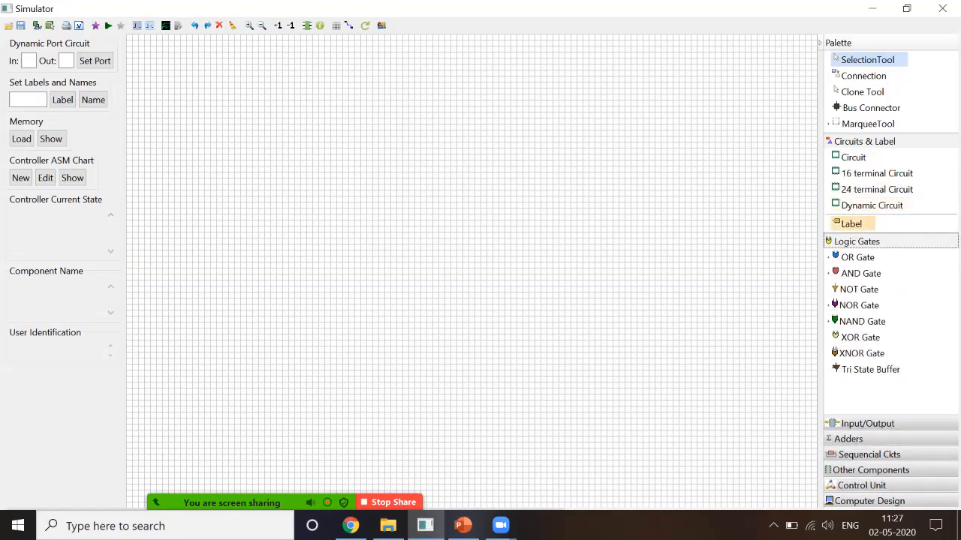
pyautogui.click(856, 241)
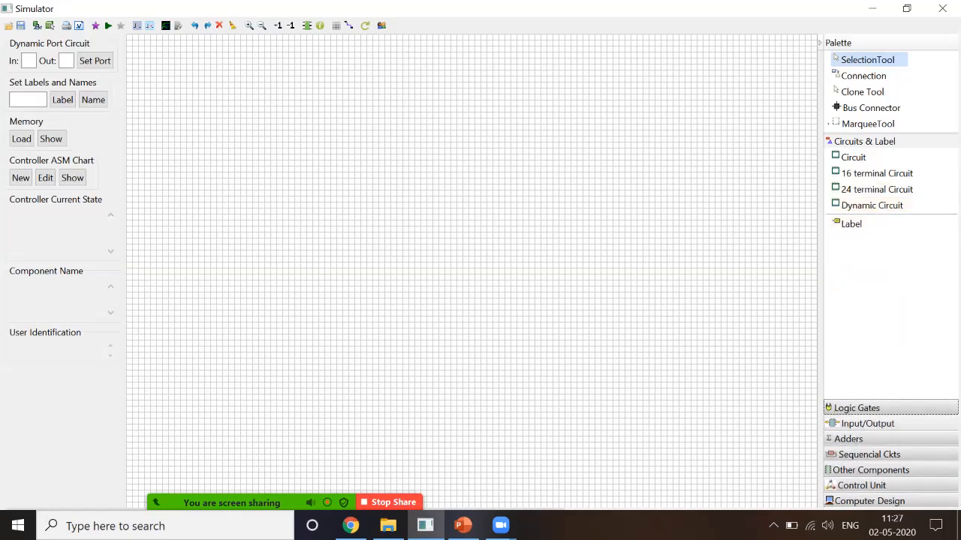
pyautogui.click(867, 424)
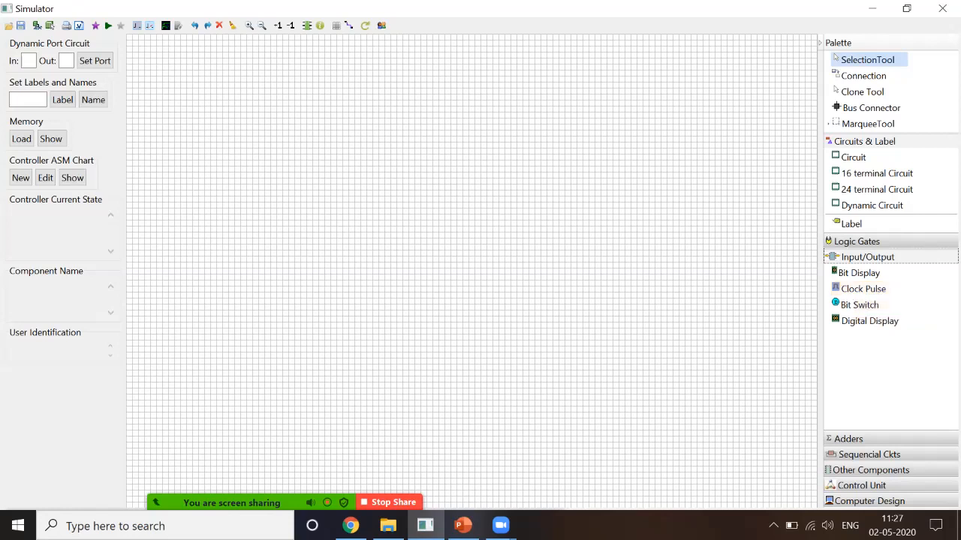
pyautogui.click(848, 438)
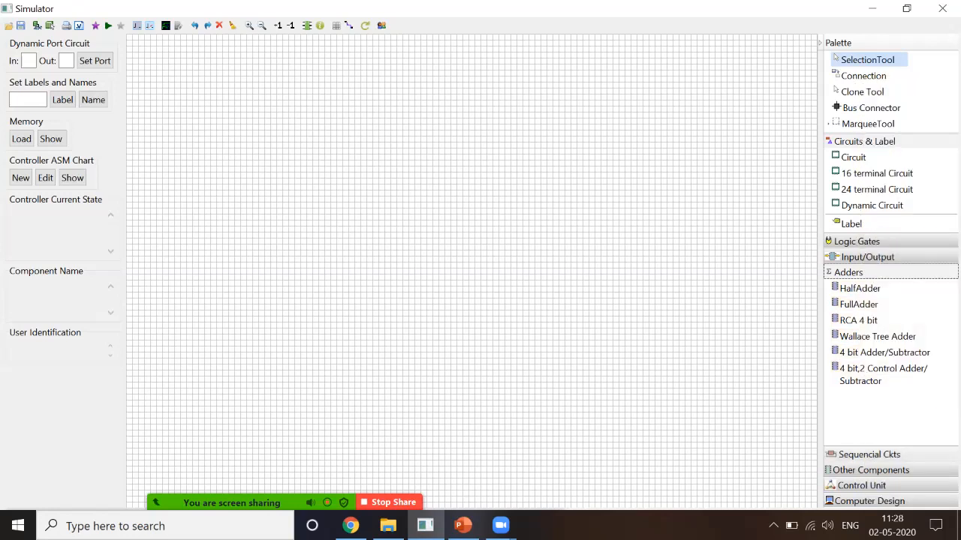
pyautogui.click(869, 454)
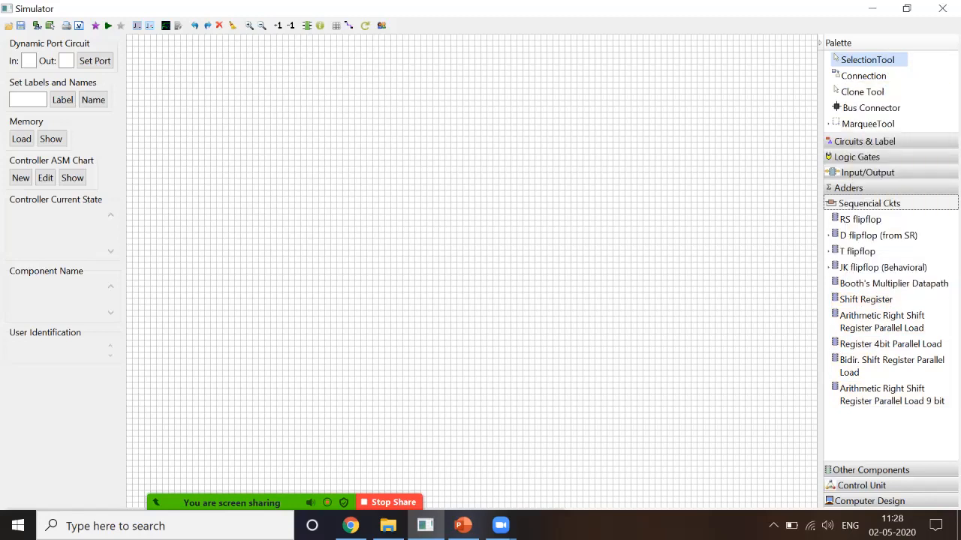
pyautogui.click(870, 470)
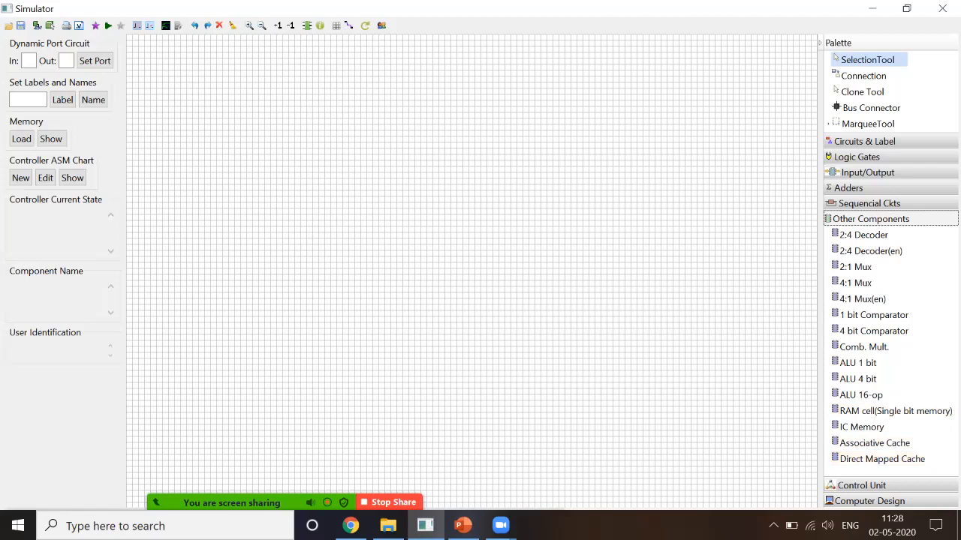
pyautogui.click(861, 486)
pyautogui.click(869, 501)
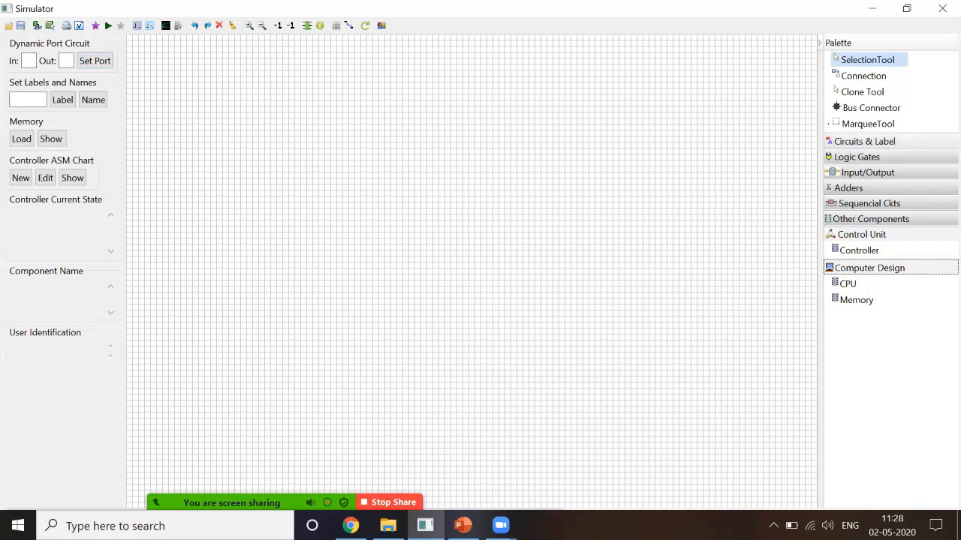
pyautogui.click(864, 141)
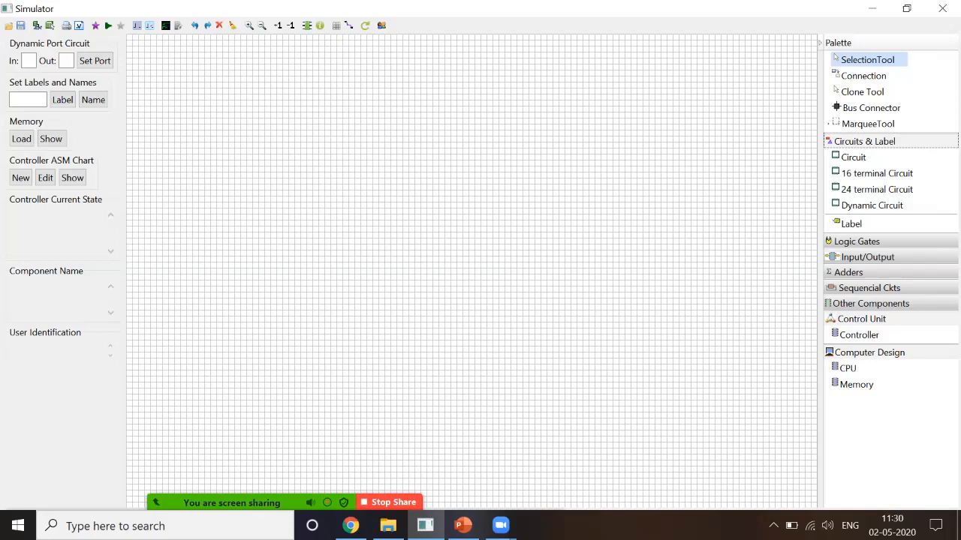
# Switch back to the lab website in Chrome and open the Memory Design experiment from the Experiments list.
pyautogui.hotkey('alt', 'Tab')
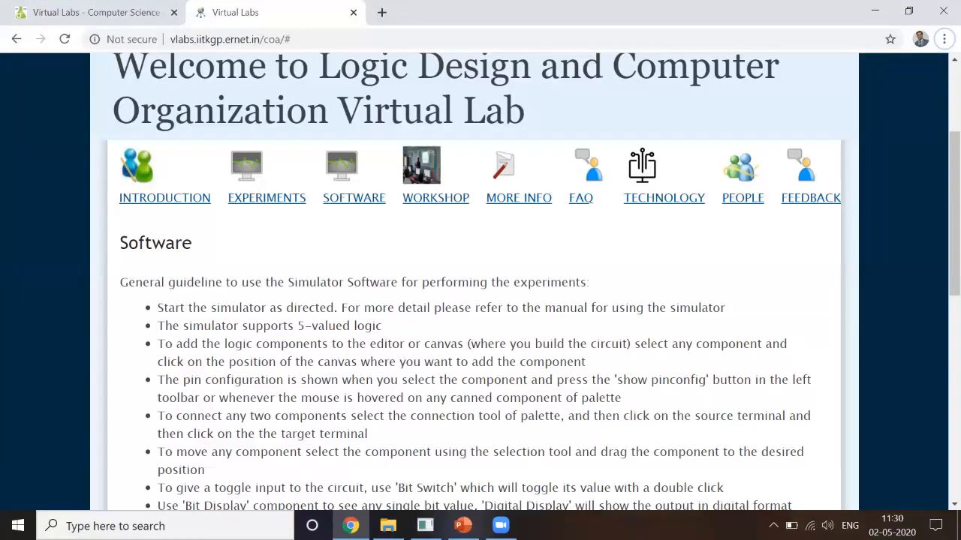
pyautogui.scroll(-2, 474, 282)
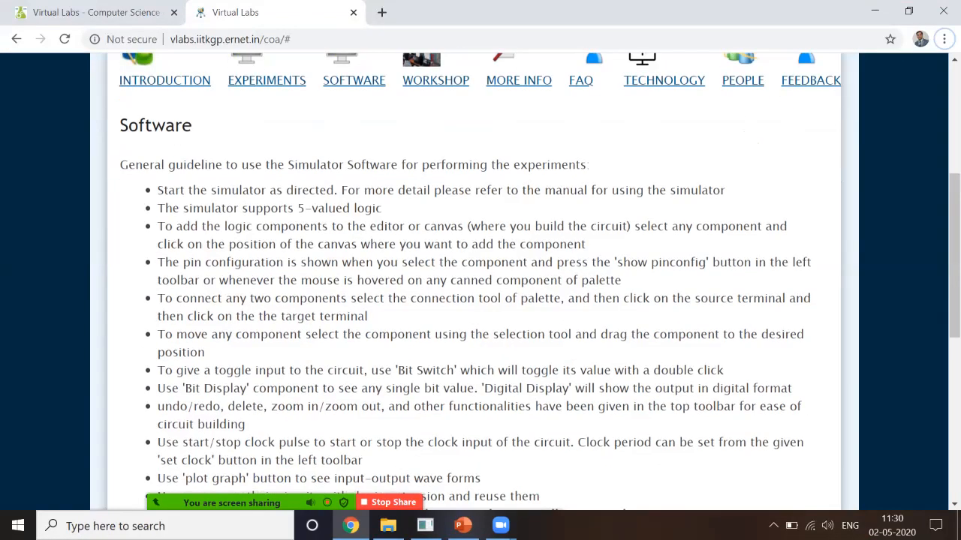
pyautogui.scroll(2, 475, 282)
pyautogui.click(265, 213)
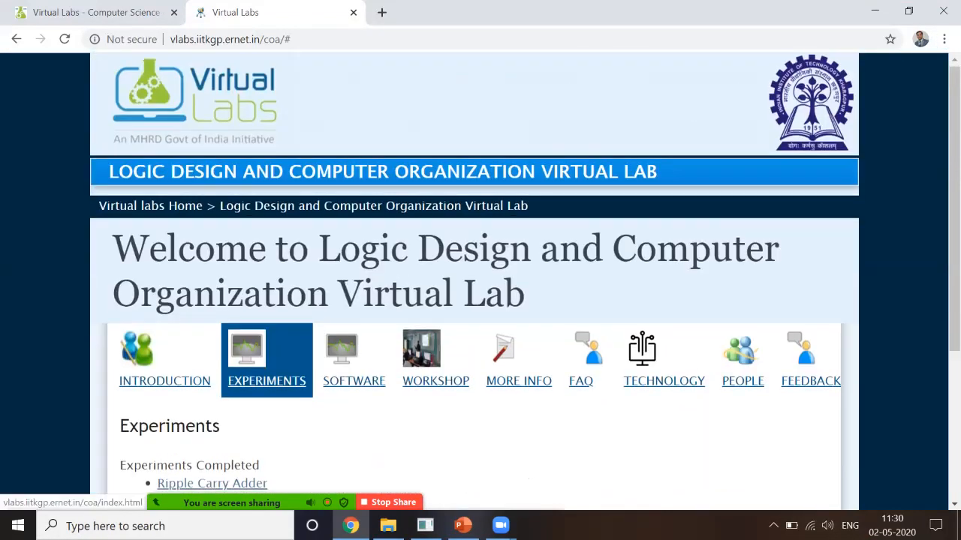
pyautogui.scroll(-3, 474, 282)
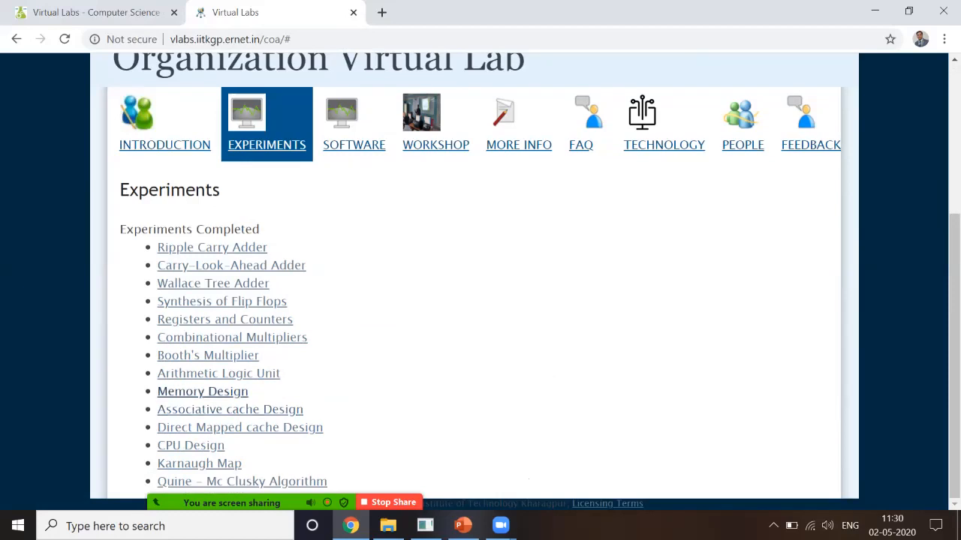
pyautogui.click(203, 391)
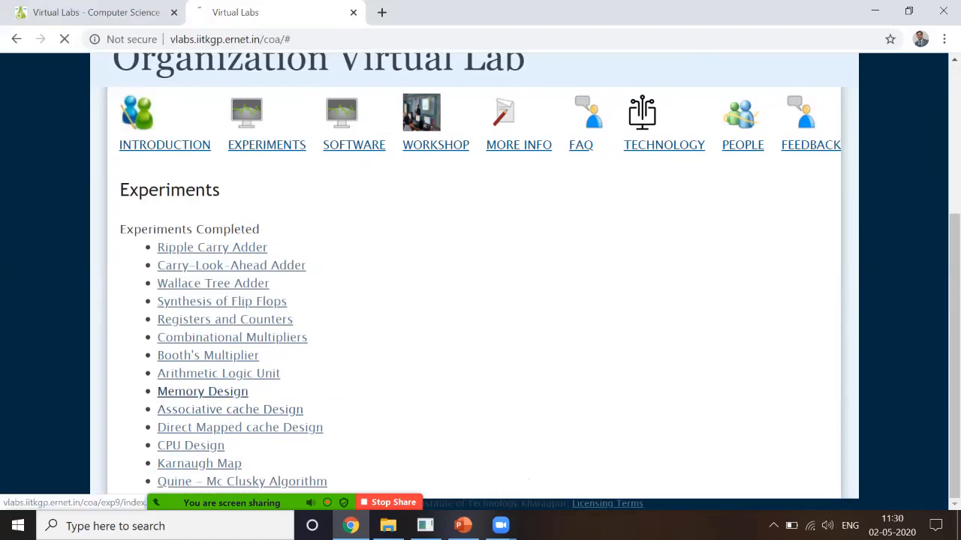
# Review the theory and the objective of the Memory Design experiment.
pyautogui.scroll(-2, 474, 283)
pyautogui.scroll(-2, 481, 282)
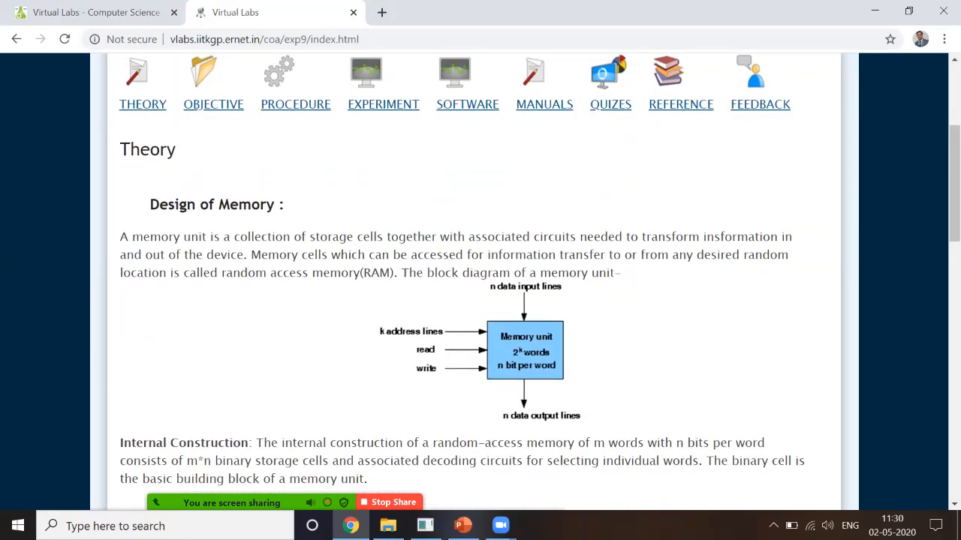
pyautogui.click(213, 86)
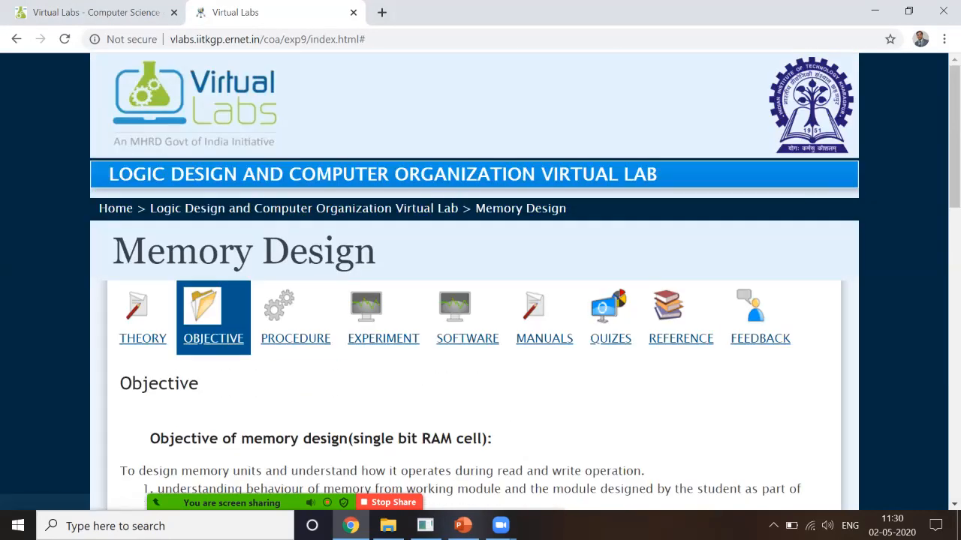
pyautogui.scroll(-5, 481, 282)
pyautogui.scroll(3, 296, 253)
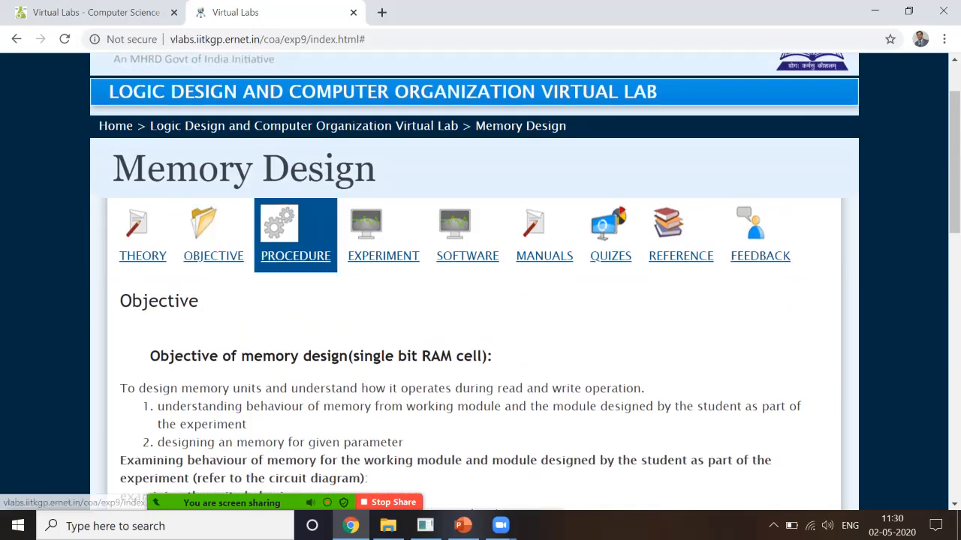
# Review the procedure of the Memory Design experiment down to the circuit diagram of the 4X3 RAM memory.
pyautogui.click(285, 240)
pyautogui.scroll(-5, 296, 253)
pyautogui.scroll(-8, 481, 282)
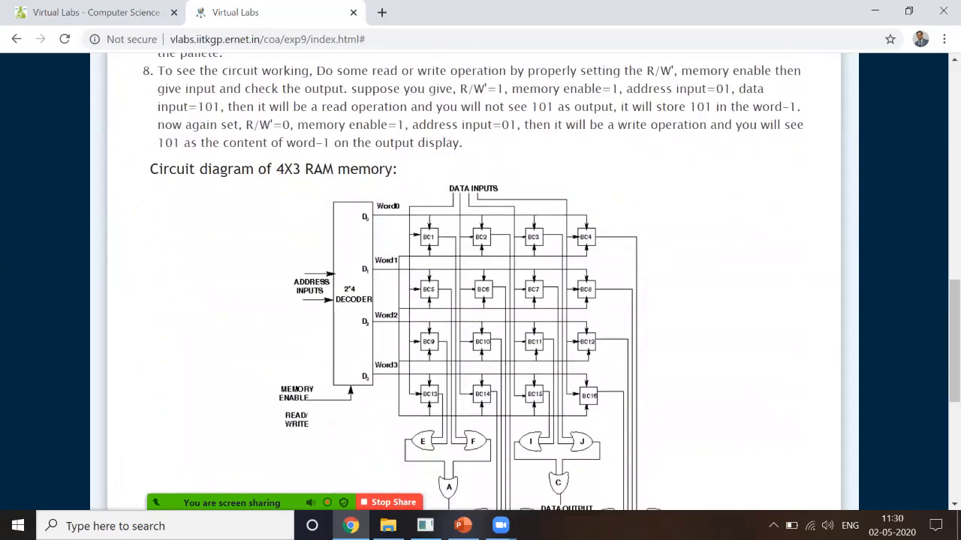
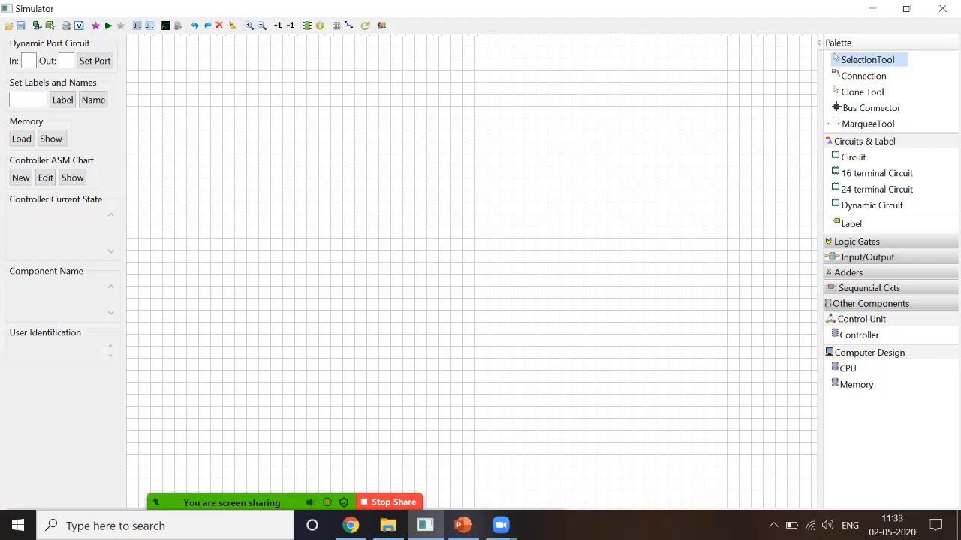
# Hide the canvas grid and place a RAM cell (Single bit memory) from Other Components in the upper part of the canvas.
pyautogui.click(335, 25)
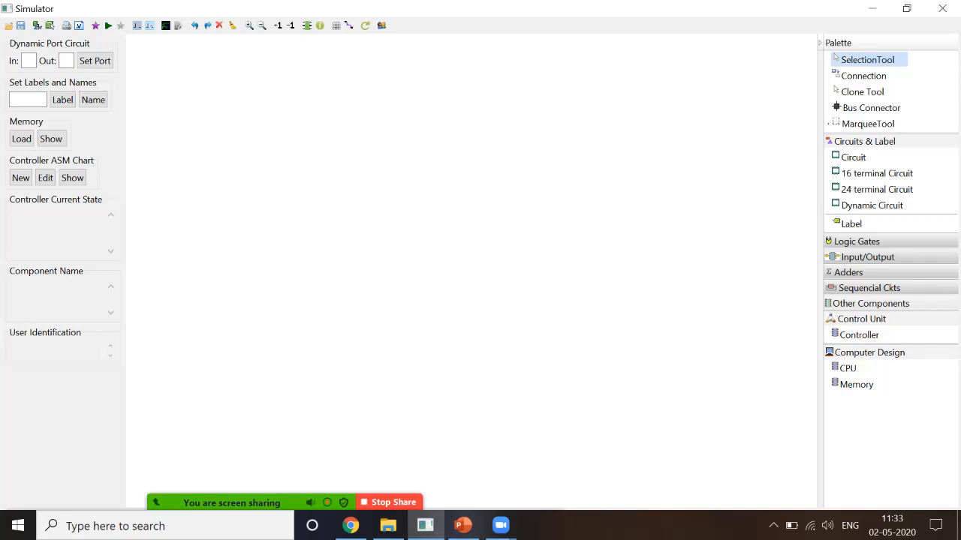
pyautogui.click(871, 304)
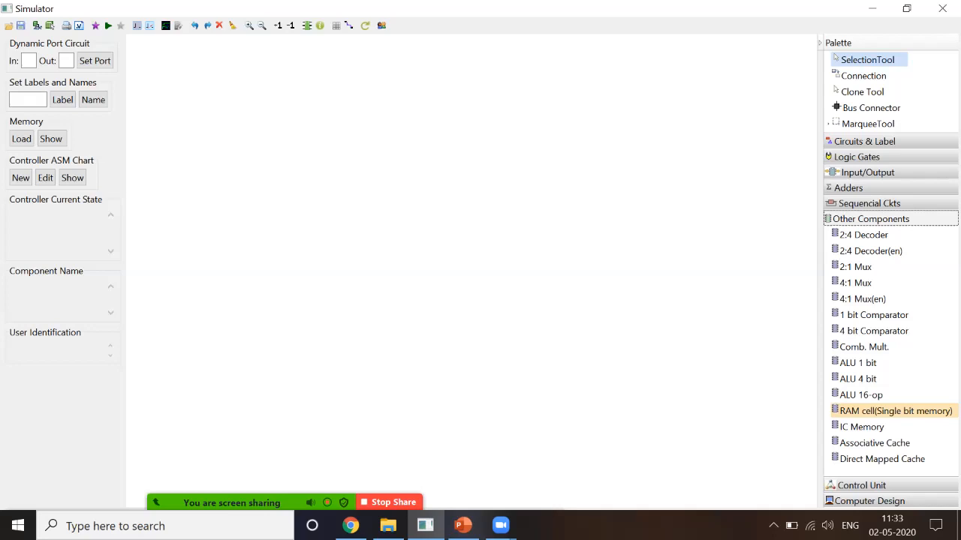
pyautogui.moveTo(893, 411)
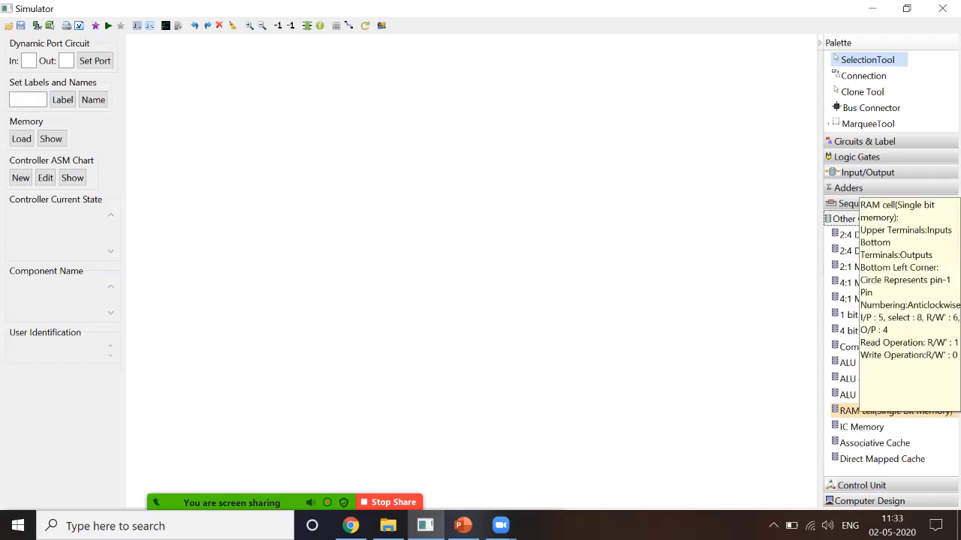
pyautogui.click(894, 410)
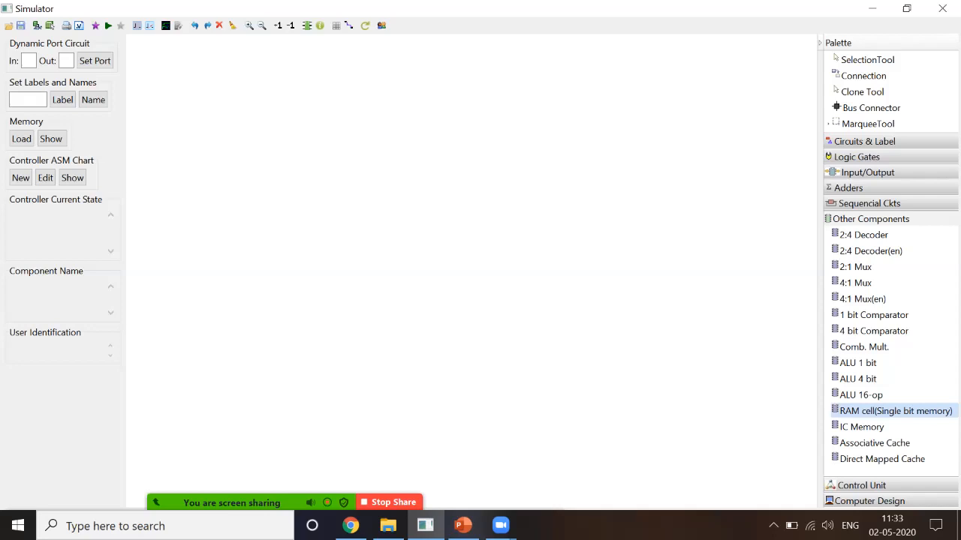
pyautogui.click(313, 178)
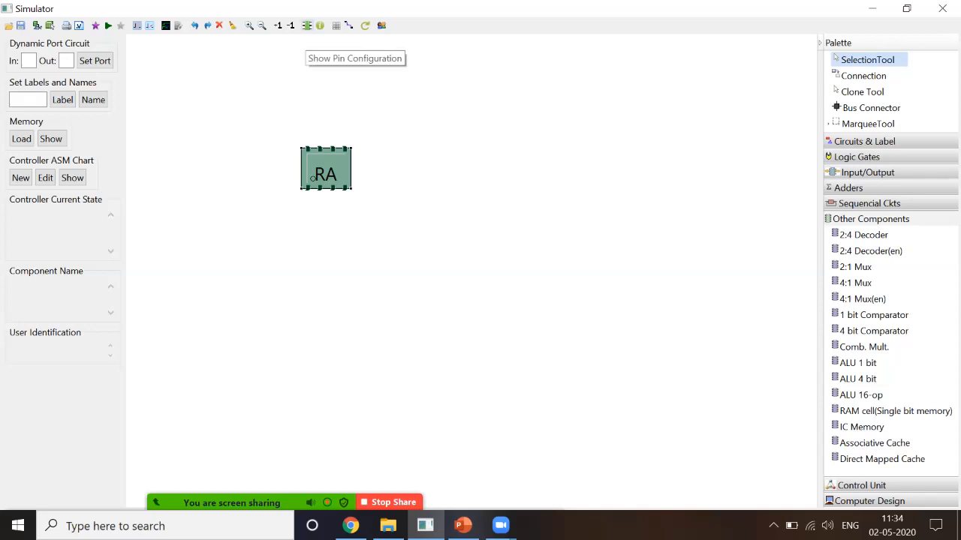
# Show the placed RAM cell's pin configuration, move it beside the cell to read it, and close it.
pyautogui.click(307, 26)
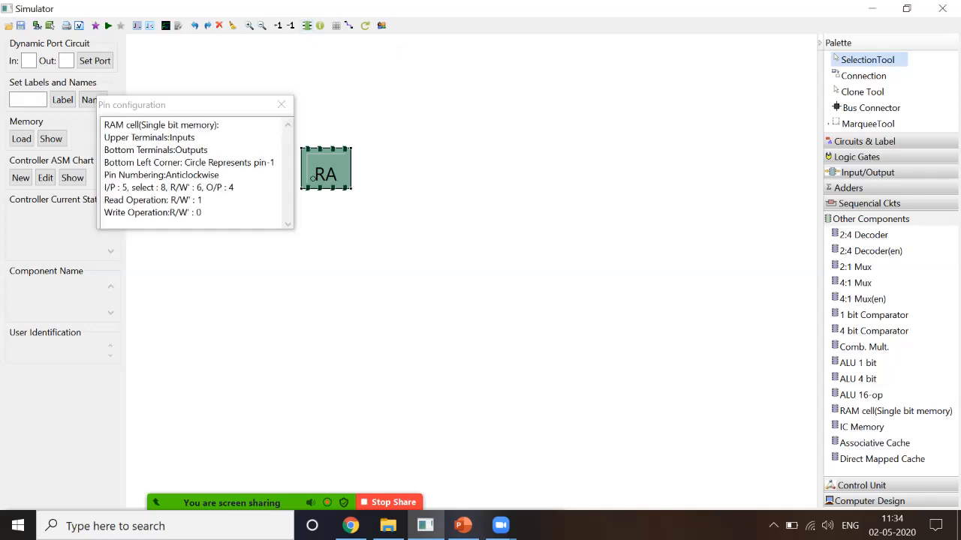
pyautogui.moveTo(211, 112); pyautogui.dragTo(485, 100)
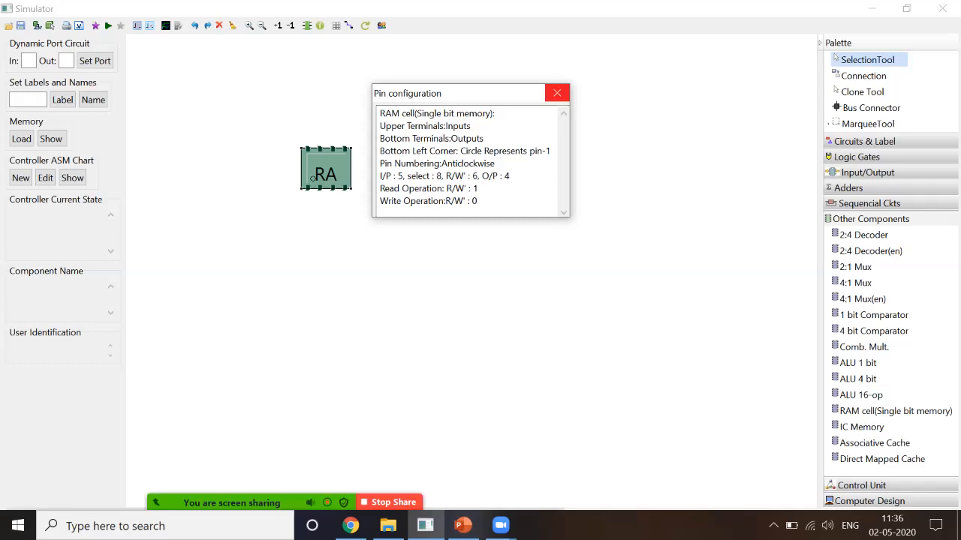
pyautogui.click(557, 93)
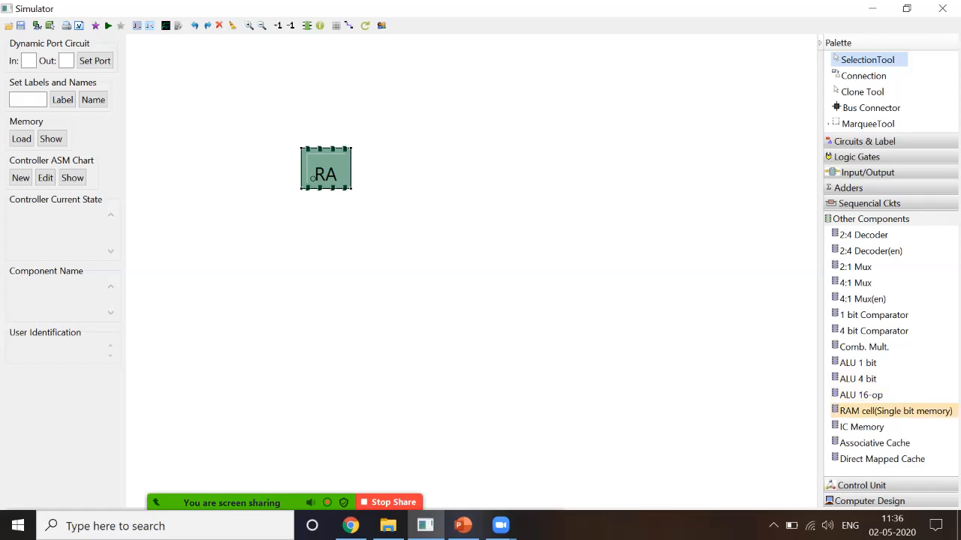
# Place a second RAM cell level with the first and clone it twice to complete a row of four cells.
pyautogui.click(852, 411)
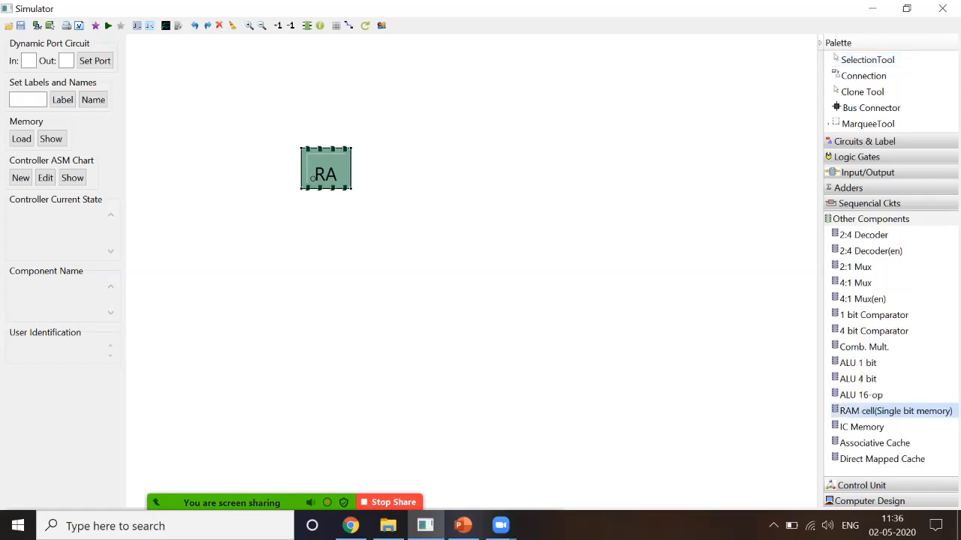
pyautogui.click(464, 177)
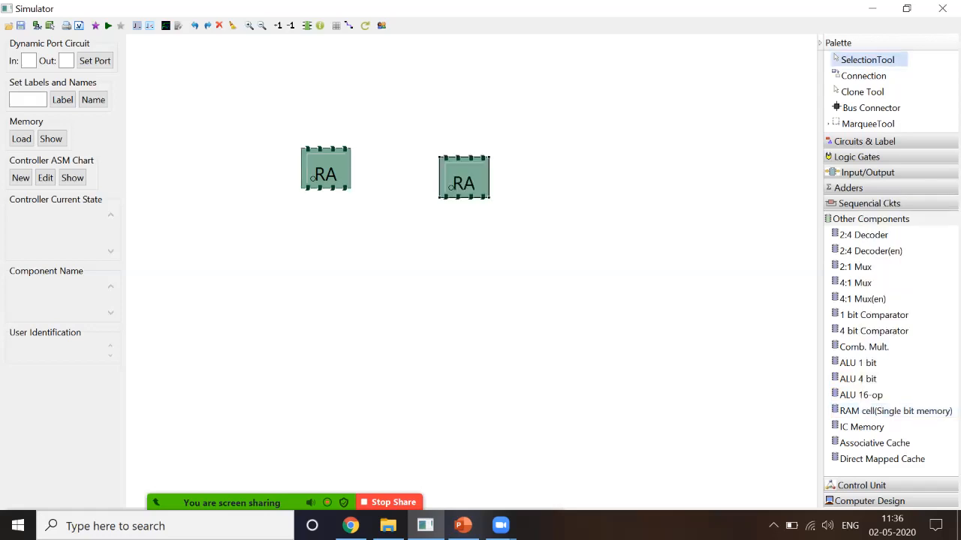
pyautogui.moveTo(464, 177); pyautogui.dragTo(454, 165)
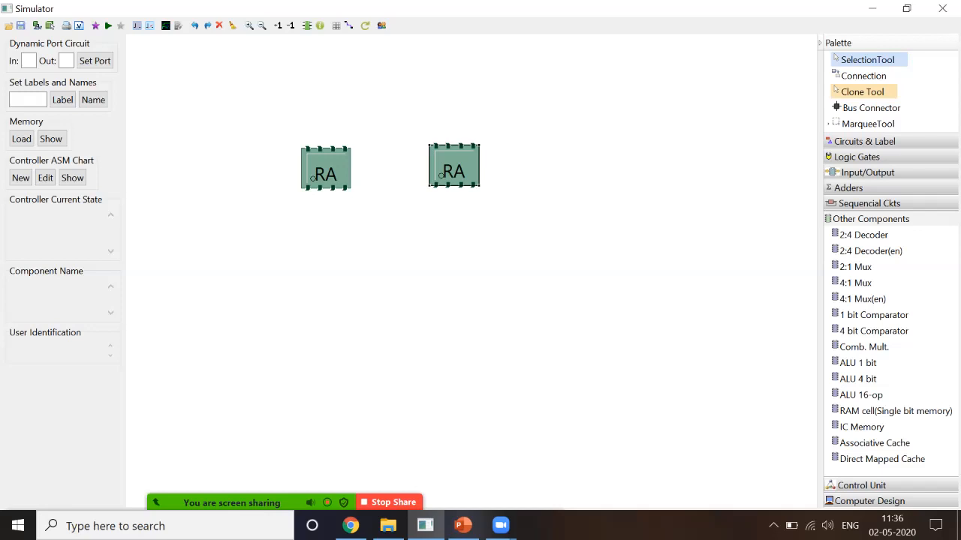
pyautogui.click(862, 92)
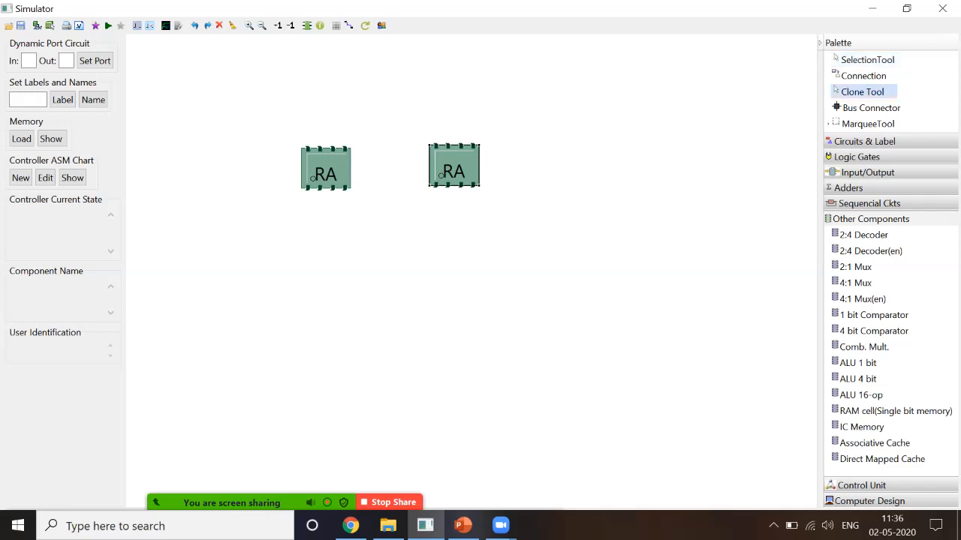
pyautogui.moveTo(454, 165); pyautogui.dragTo(655, 156)
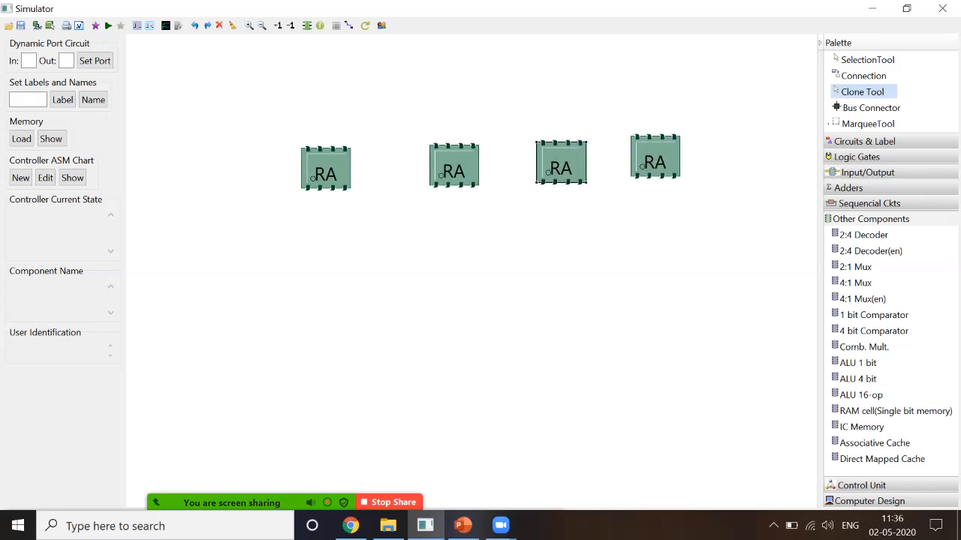
# Clone each of the four RAM cells straight down to form a second row of four.
pyautogui.moveTo(326, 168); pyautogui.dragTo(325, 266)
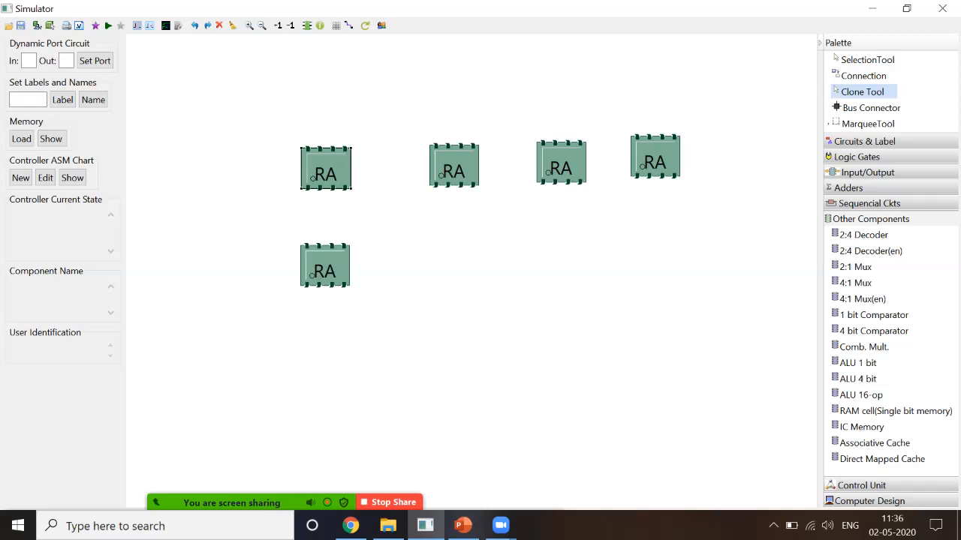
pyautogui.moveTo(454, 166); pyautogui.dragTo(457, 251)
pyautogui.moveTo(561, 163); pyautogui.dragTo(565, 256)
pyautogui.moveTo(655, 157); pyautogui.dragTo(650, 261)
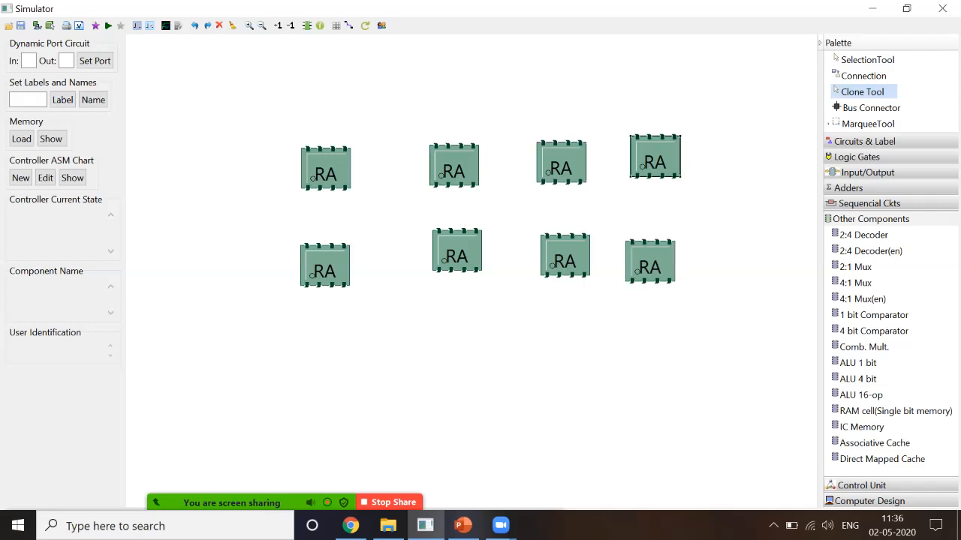
# Return to the Selection Tool and move the two middle RAM cells of the second row slightly lower.
pyautogui.click(867, 60)
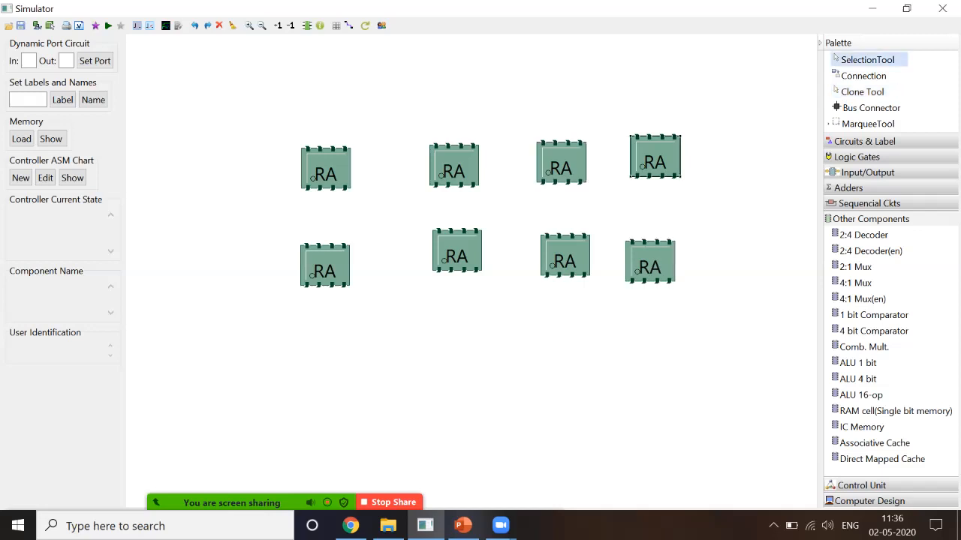
pyautogui.click(457, 251)
pyautogui.moveTo(457, 251); pyautogui.dragTo(451, 273)
pyautogui.click(566, 256)
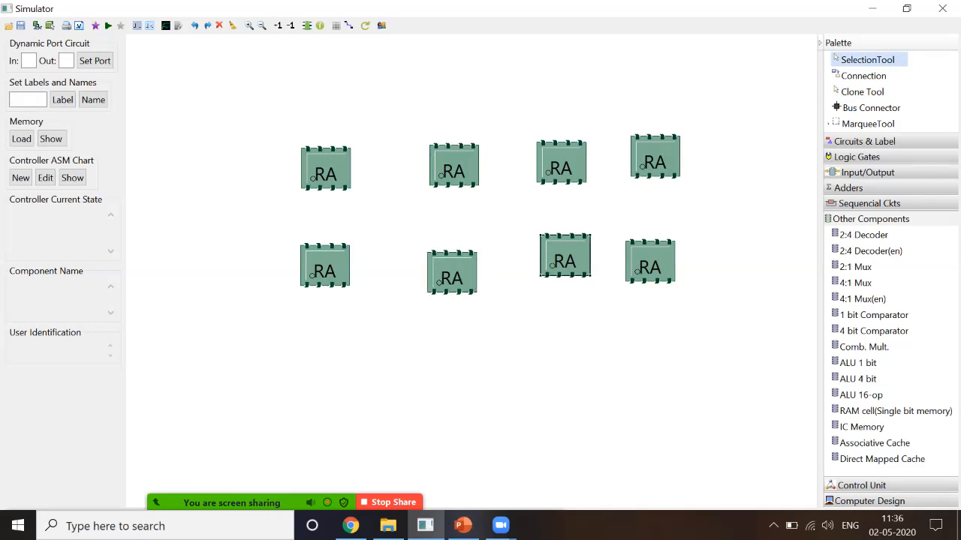
pyautogui.moveTo(565, 256); pyautogui.dragTo(568, 281)
pyautogui.click(650, 261)
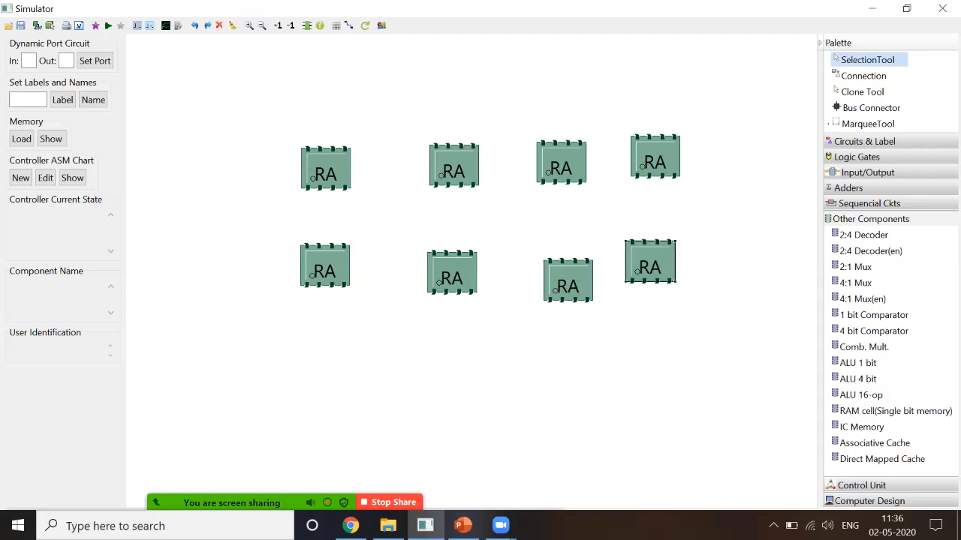
pyautogui.click(943, 8)
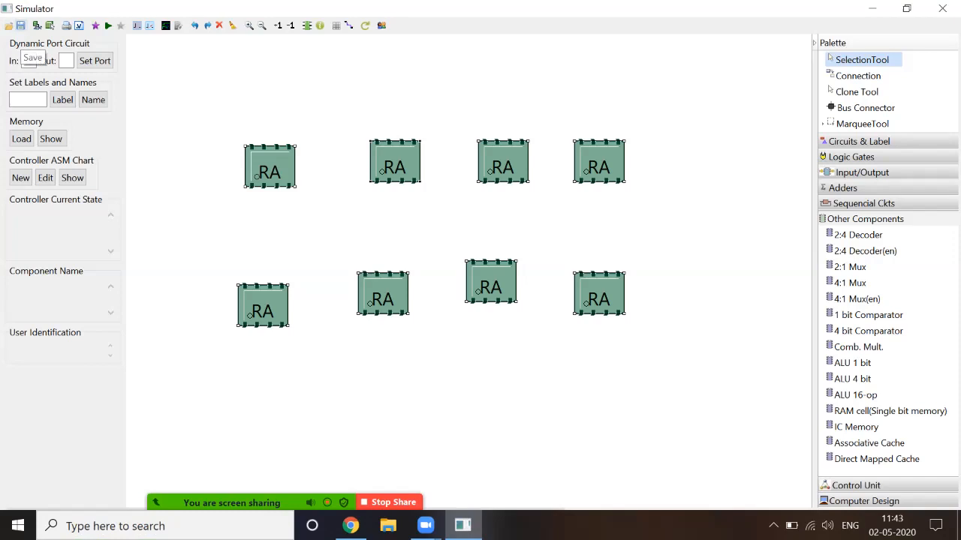
# Save the circuit as memory in the Desktop folder, entering the student's name and roll number when asked.
pyautogui.click(21, 25)
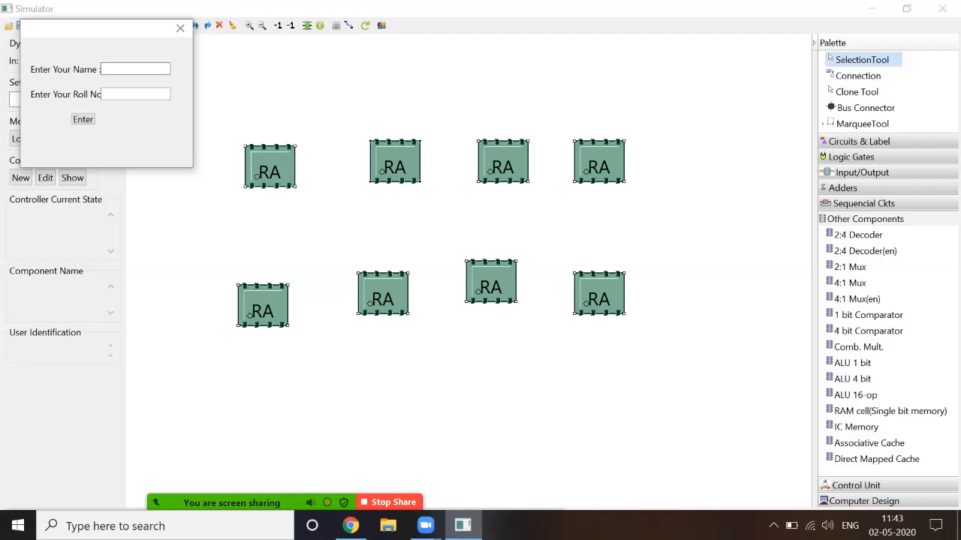
pyautogui.click(133, 69)
pyautogui.write('abc')
pyautogui.press('Tab')
pyautogui.write('1')
pyautogui.press('Tab')
pyautogui.press('Return')
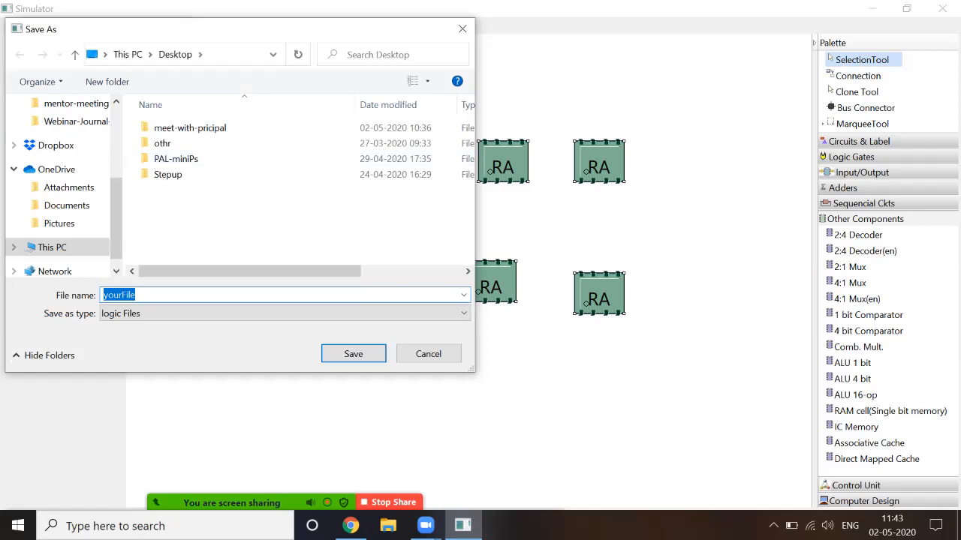
pyautogui.write('memory')
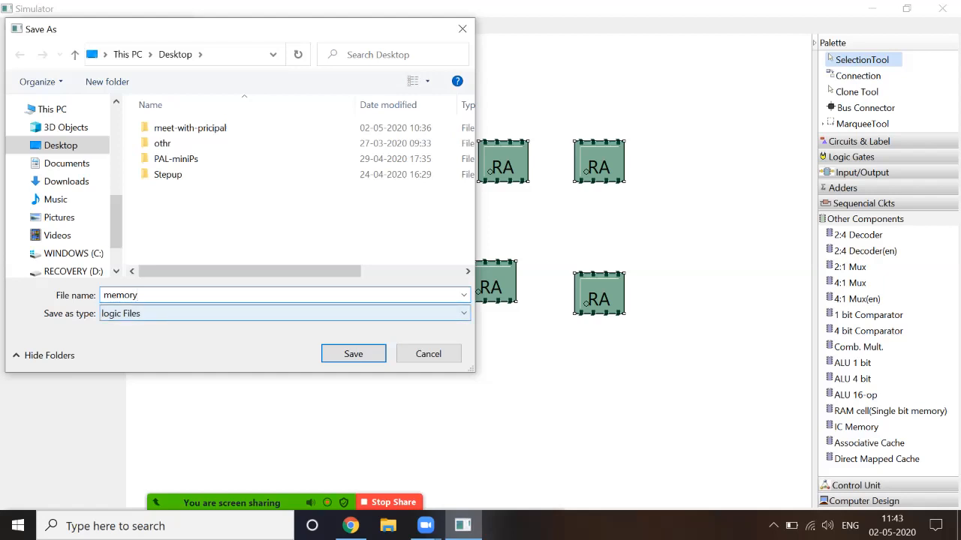
pyautogui.click(352, 354)
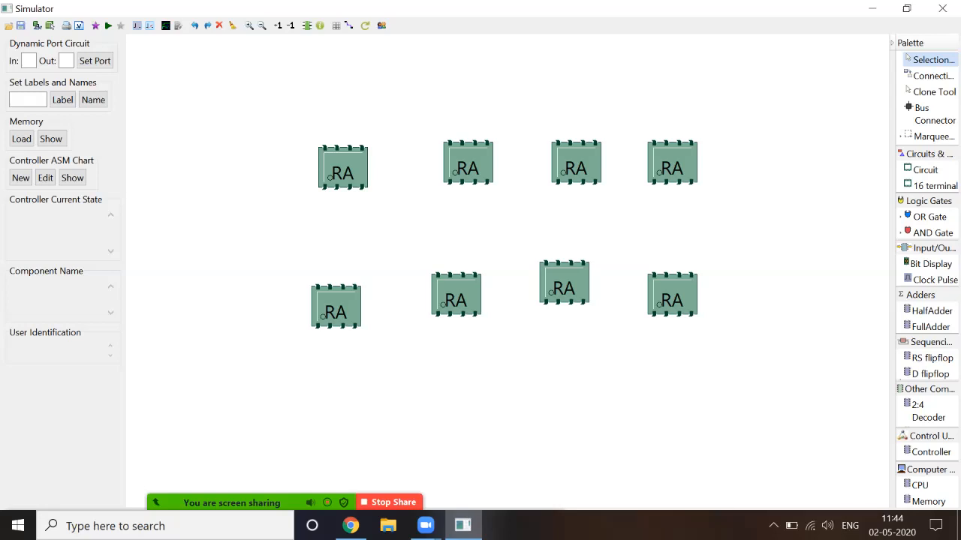
# Check the pin configuration of the first RAM cell in the top row again and close it.
pyautogui.click(343, 167)
pyautogui.click(307, 26)
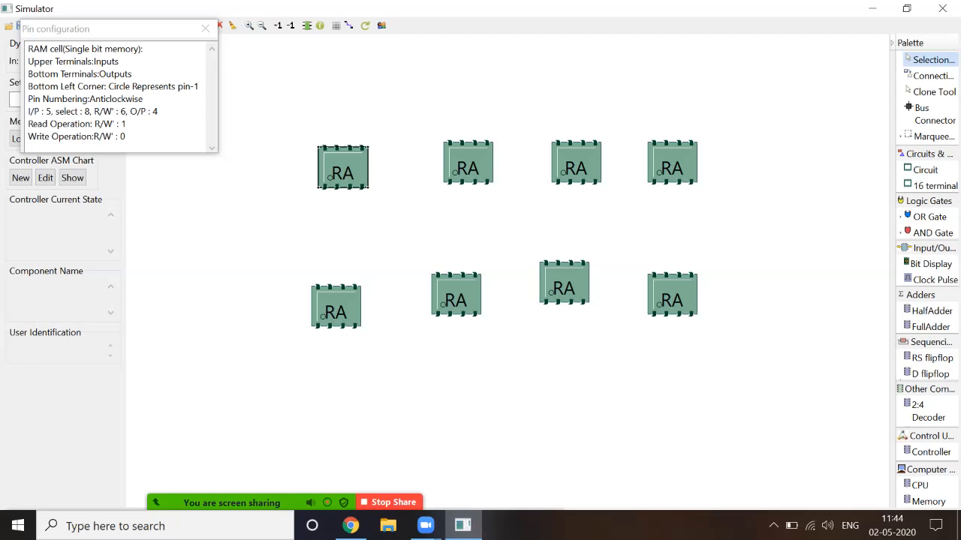
pyautogui.click(205, 29)
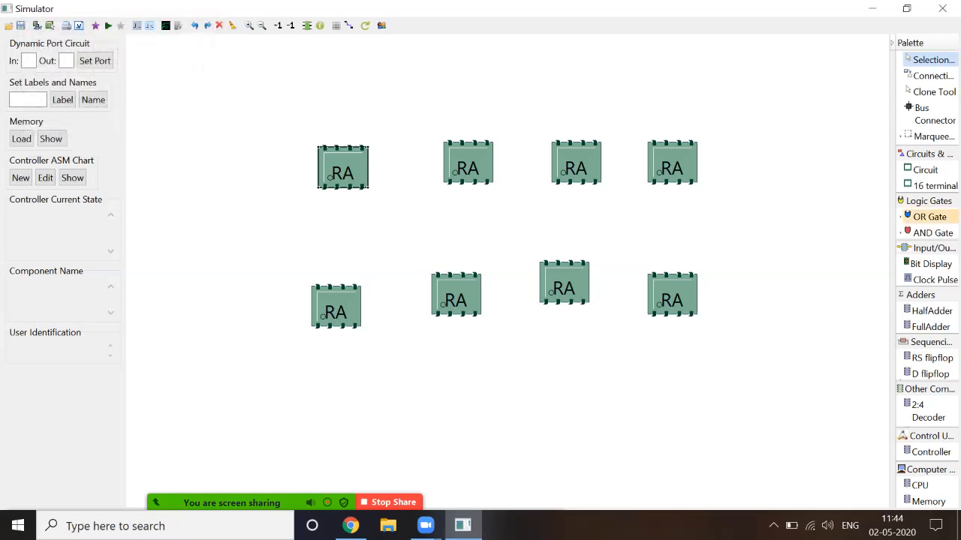
# Collapse and restore the component palette at full width, and expand its Input/Output category.
pyautogui.click(891, 42)
pyautogui.click(892, 43)
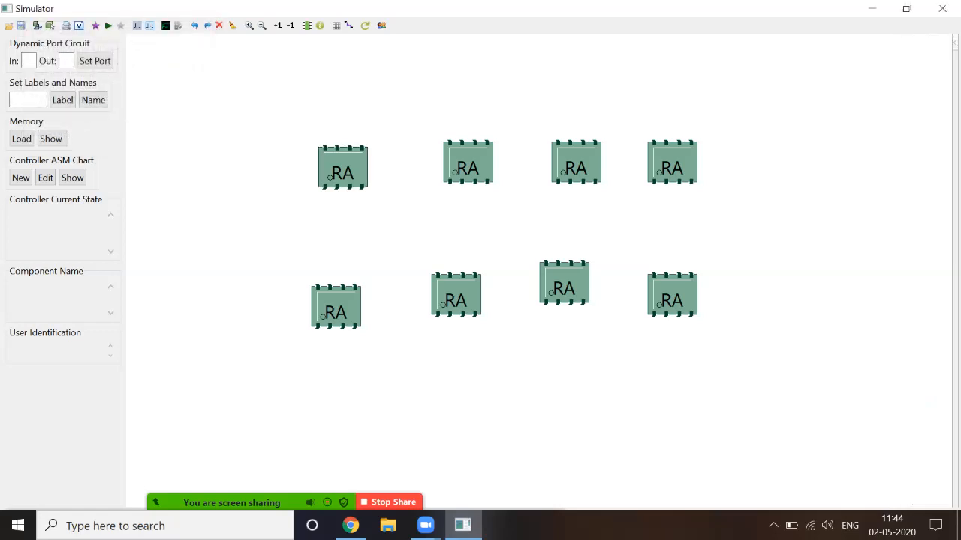
pyautogui.click(955, 43)
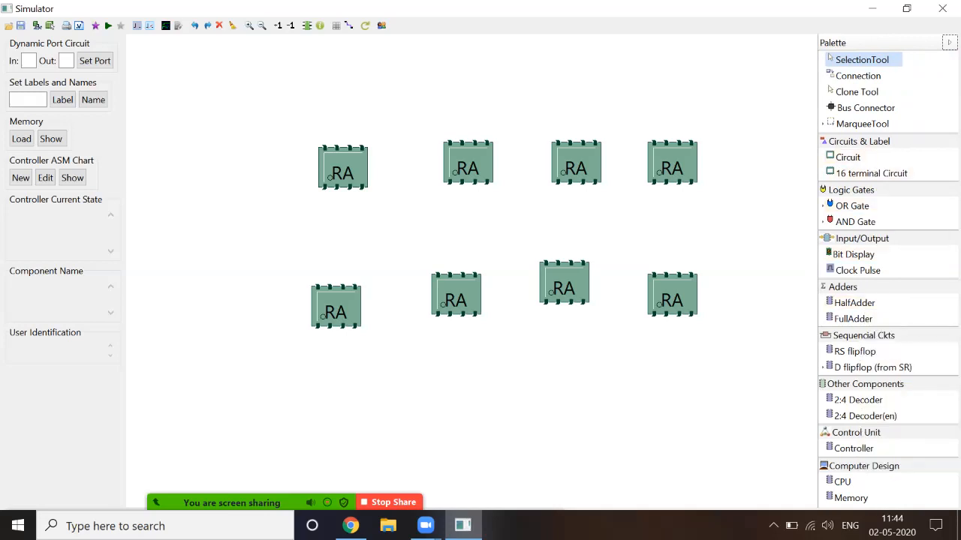
pyautogui.click(860, 238)
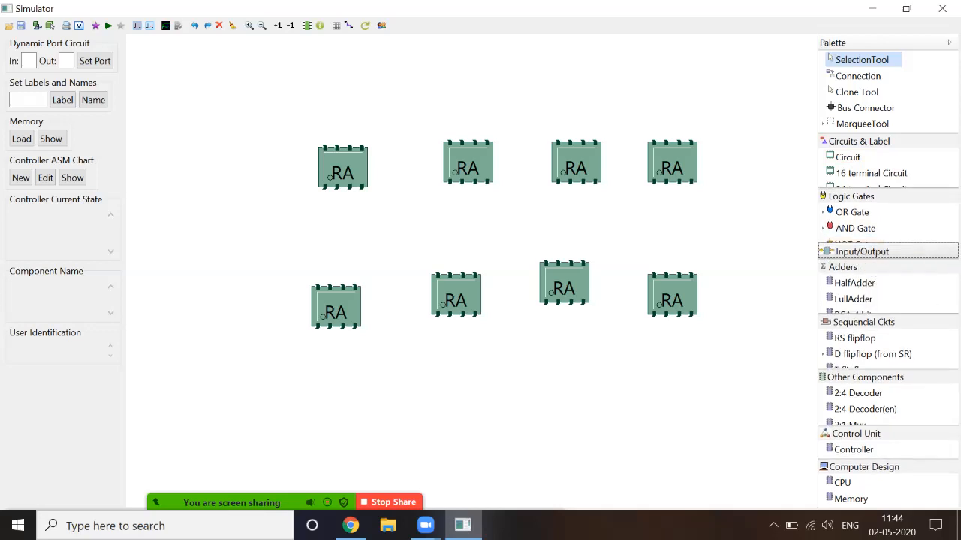
pyautogui.click(860, 252)
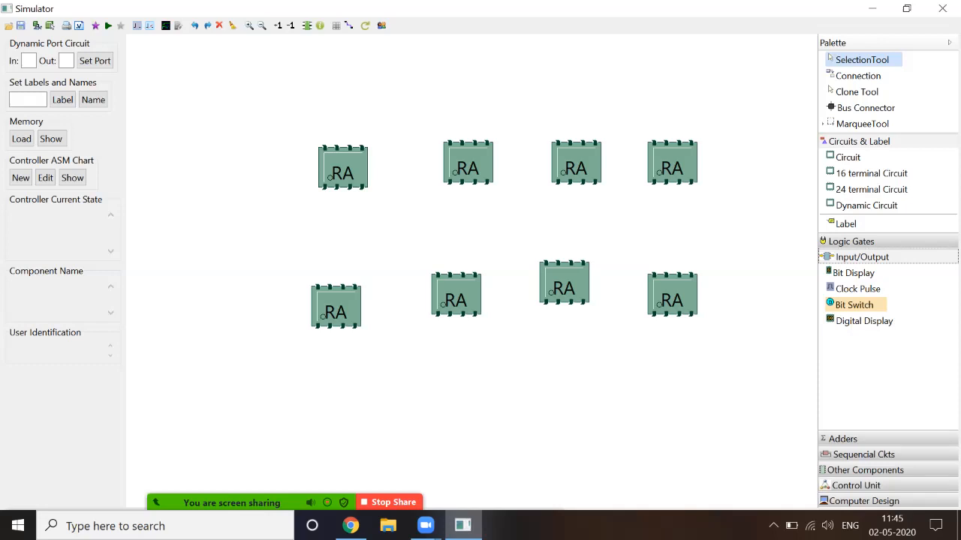
# Place a Bit Switch above each of the first two RAM cells in the top row.
pyautogui.click(855, 306)
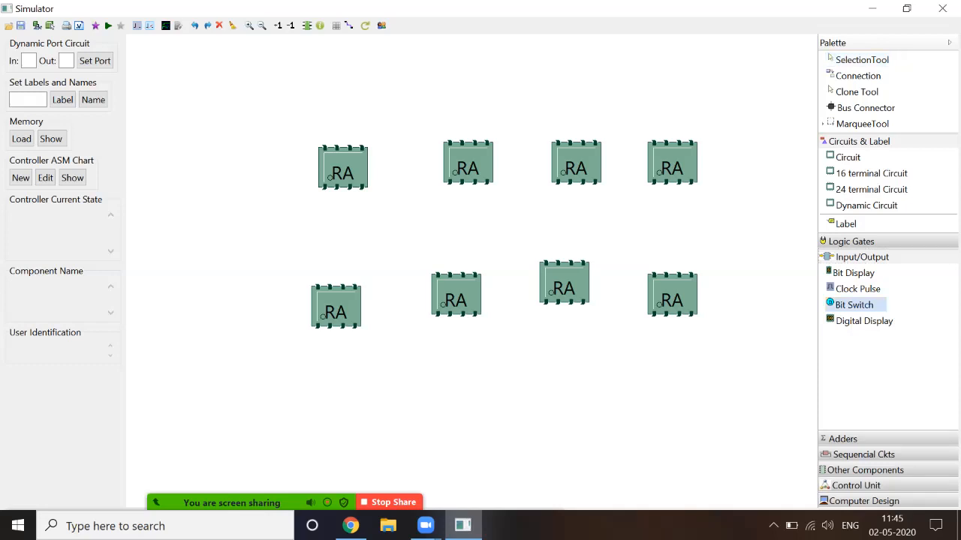
pyautogui.click(340, 81)
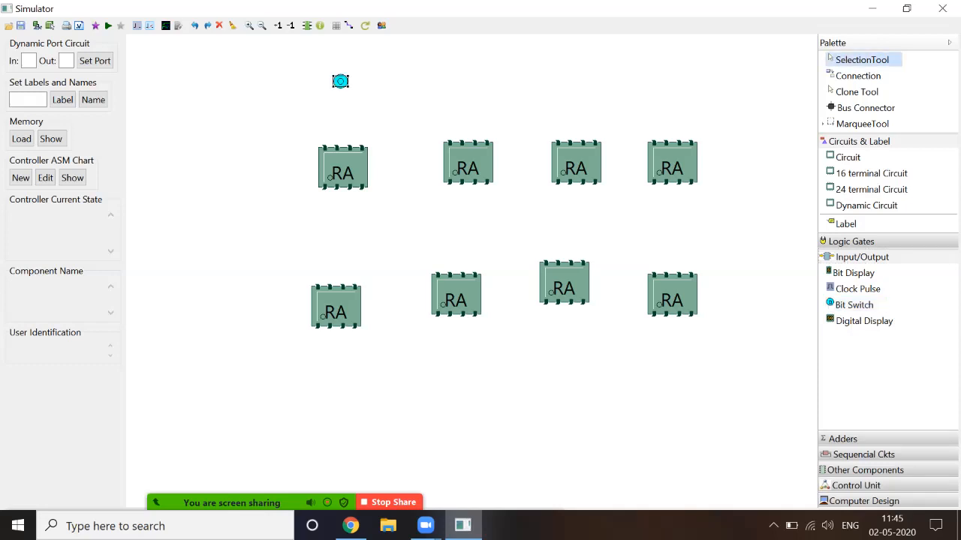
pyautogui.click(855, 306)
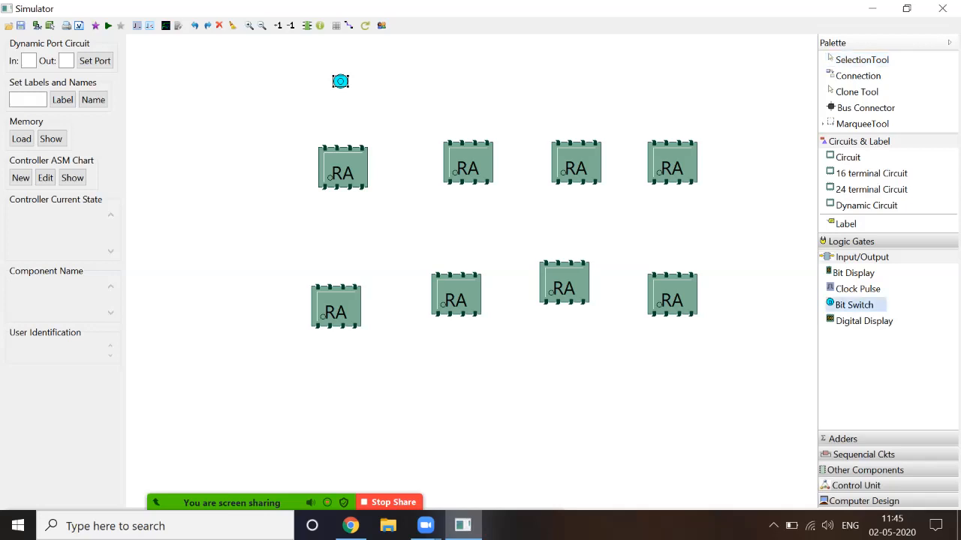
pyautogui.click(467, 82)
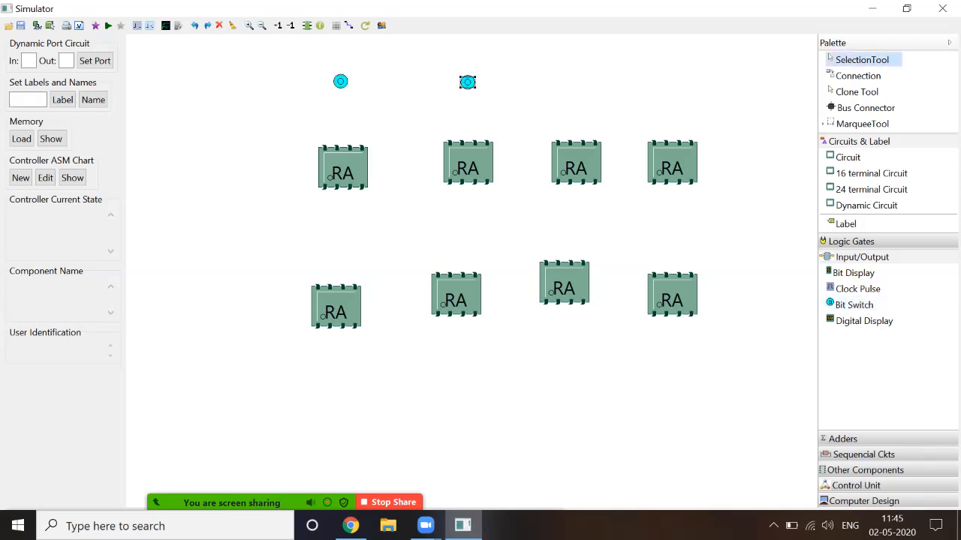
# Place a Bit Switch above each of the third and fourth RAM cells in the top row.
pyautogui.click(855, 305)
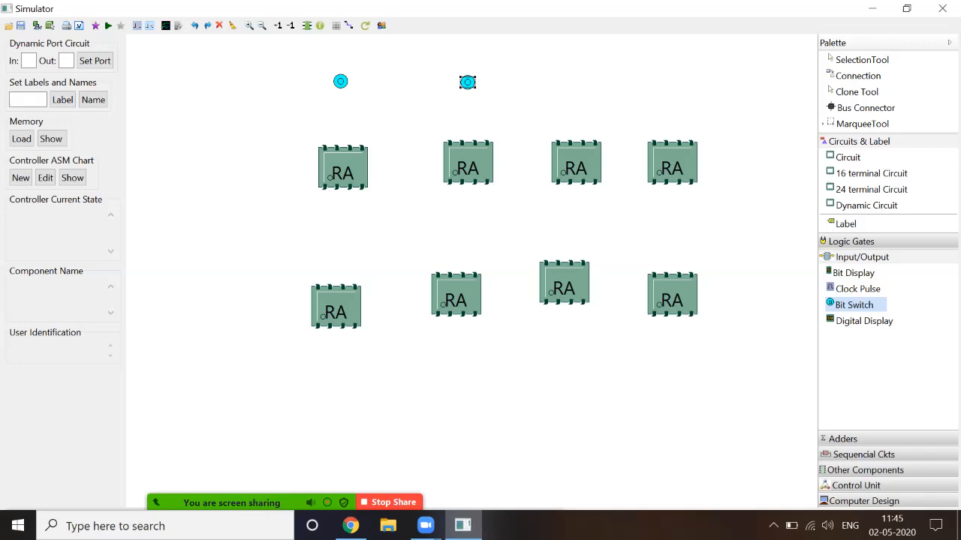
pyautogui.click(575, 84)
pyautogui.click(854, 306)
pyautogui.click(669, 78)
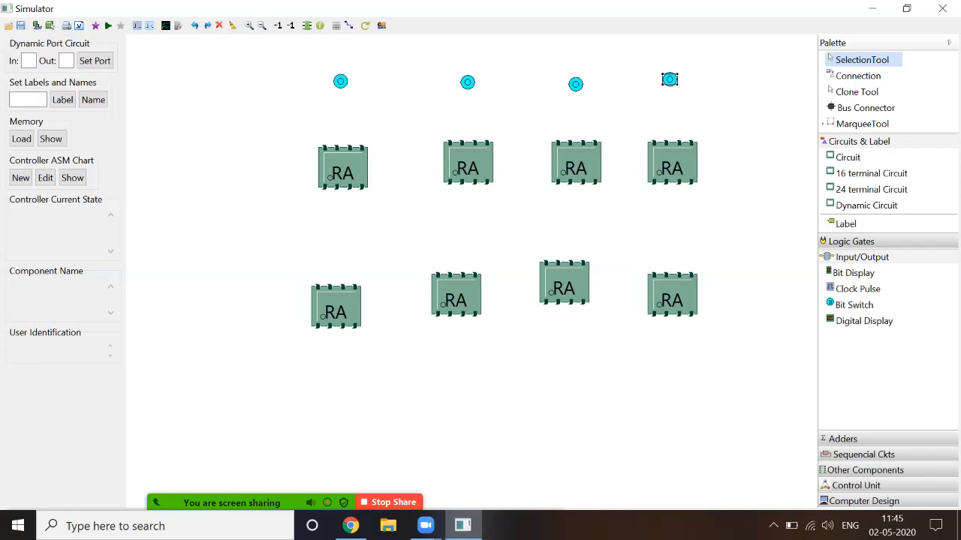
pyautogui.doubleClick(669, 80)
pyautogui.doubleClick(670, 80)
# Save the circuit to the Desktop, replacing the existing memory.logic file.
pyautogui.click(20, 25)
pyautogui.click(182, 190)
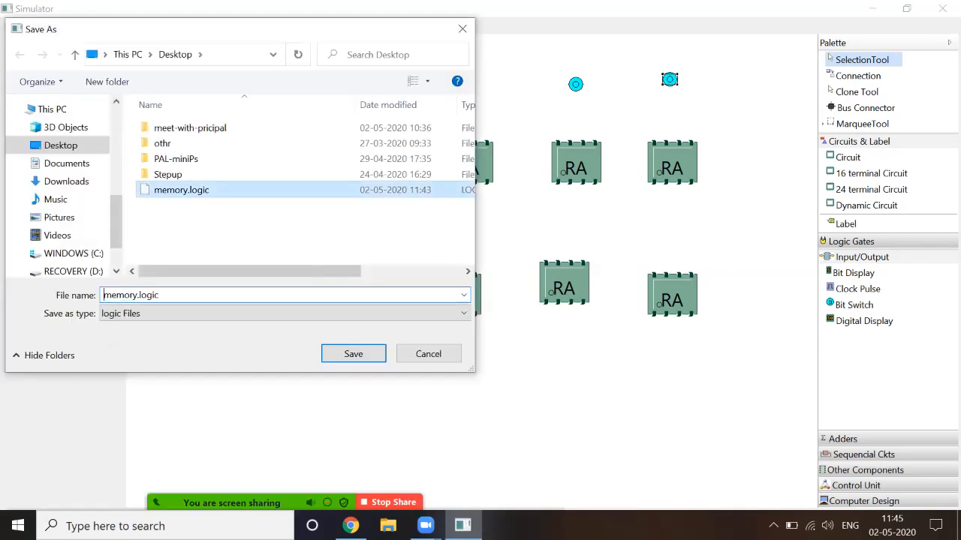
pyautogui.click(354, 353)
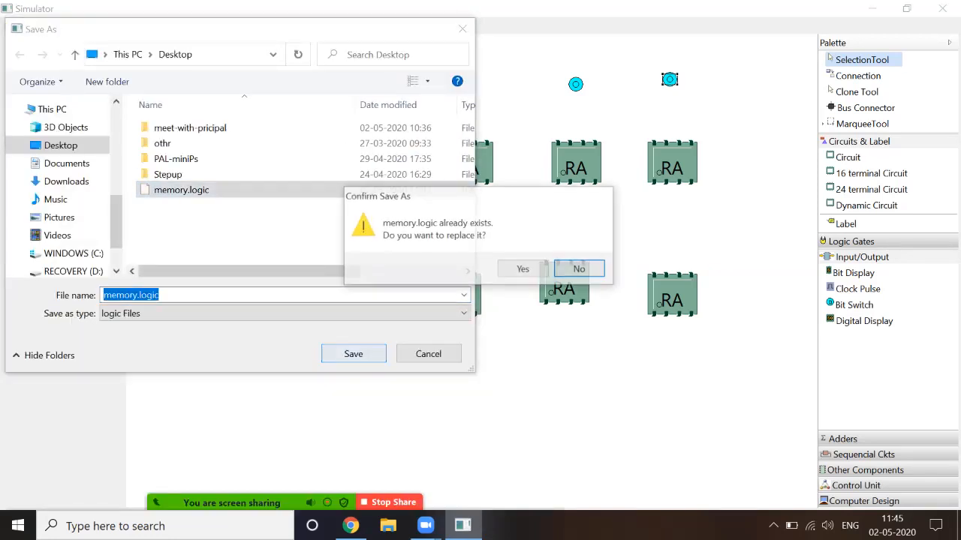
pyautogui.click(523, 268)
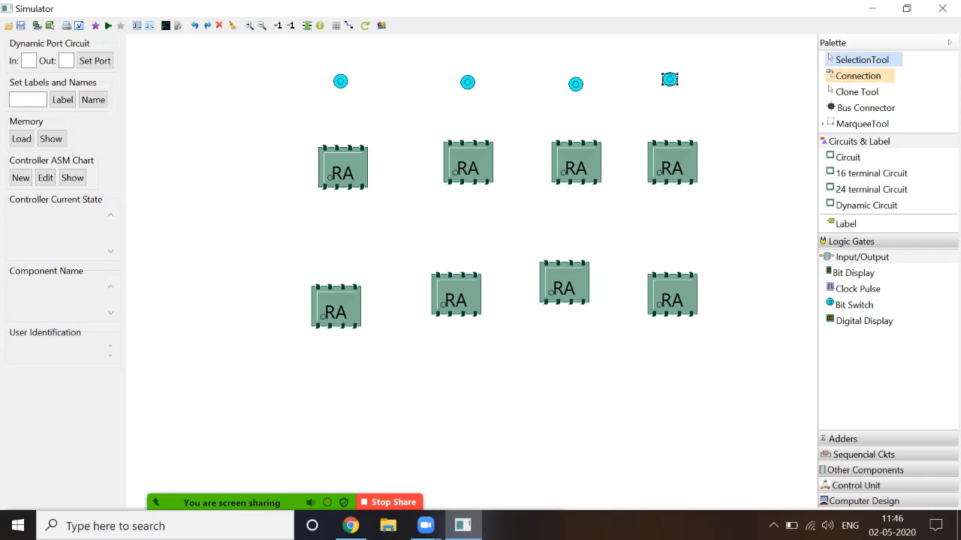
# Connect the first and second Bit Switches to input pin 5 of the upper and lower RAM cells in their respective columns.
pyautogui.click(858, 76)
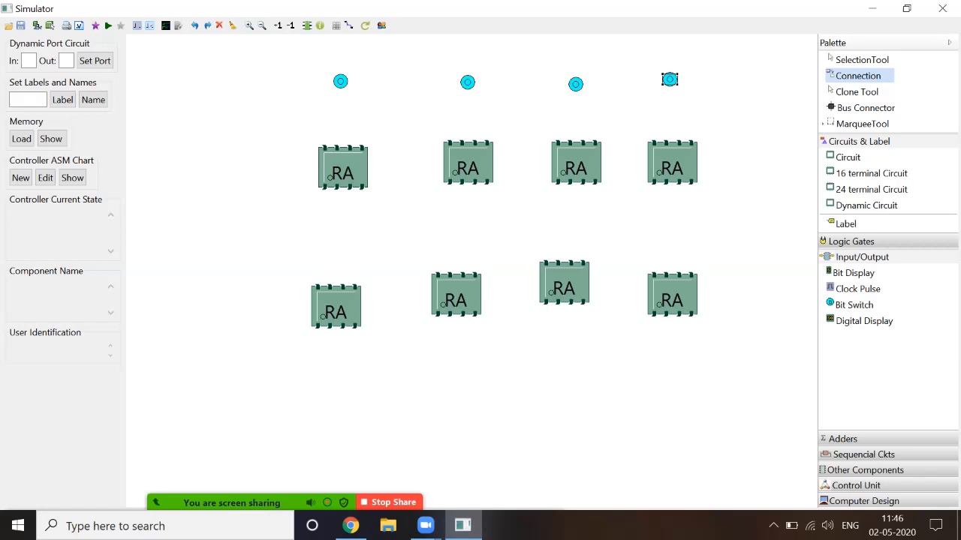
pyautogui.moveTo(341, 87); pyautogui.dragTo(360, 145)
pyautogui.click(361, 146)
pyautogui.click(341, 84)
pyautogui.click(354, 286)
pyautogui.click(467, 84)
pyautogui.click(486, 141)
pyautogui.click(468, 83)
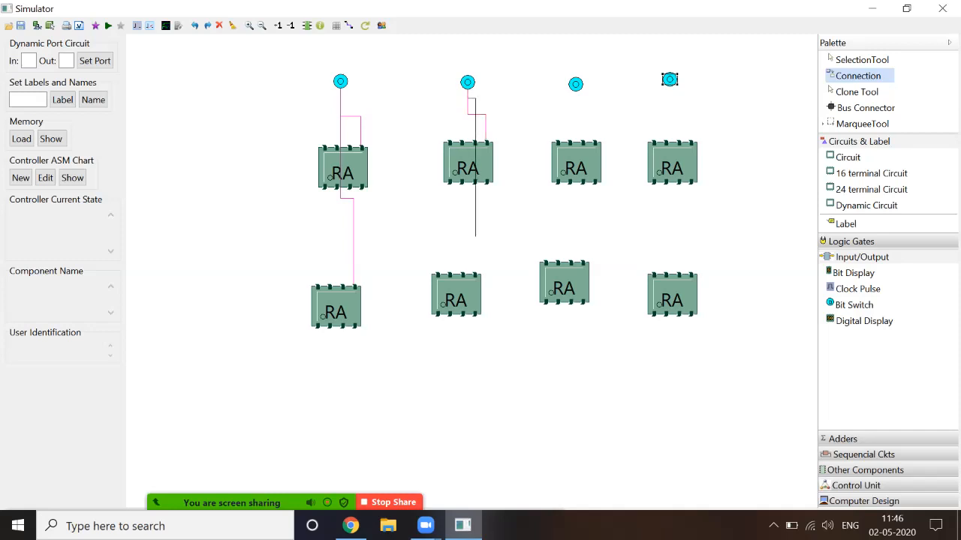
pyautogui.click(474, 275)
# Connect the third and fourth Bit Switches to input pin 5 of both RAM cells in their respective columns.
pyautogui.click(575, 84)
pyautogui.click(595, 141)
pyautogui.click(576, 85)
pyautogui.click(582, 262)
pyautogui.click(669, 85)
pyautogui.click(690, 141)
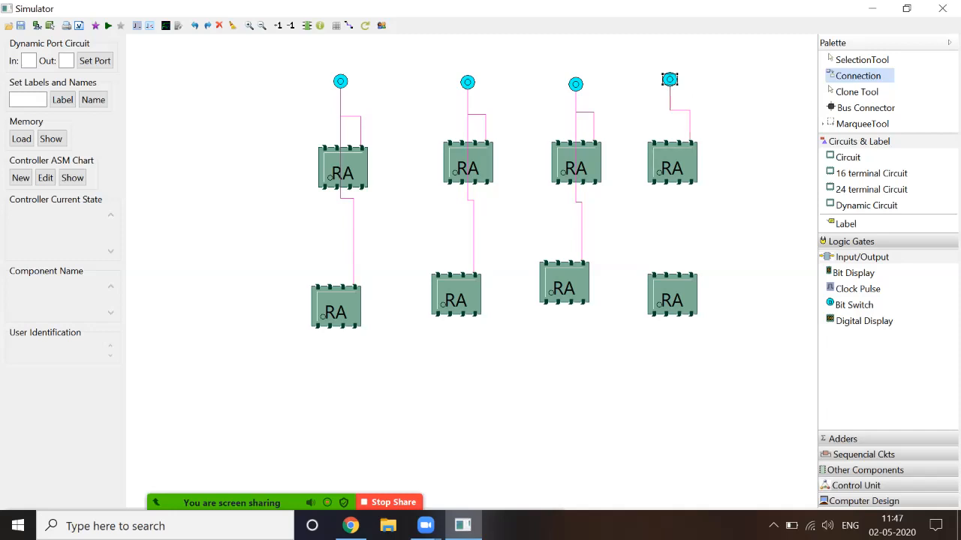
pyautogui.click(669, 84)
pyautogui.click(690, 273)
# Save the wired data inputs by overwriting memory.logic on the Desktop.
pyautogui.click(21, 26)
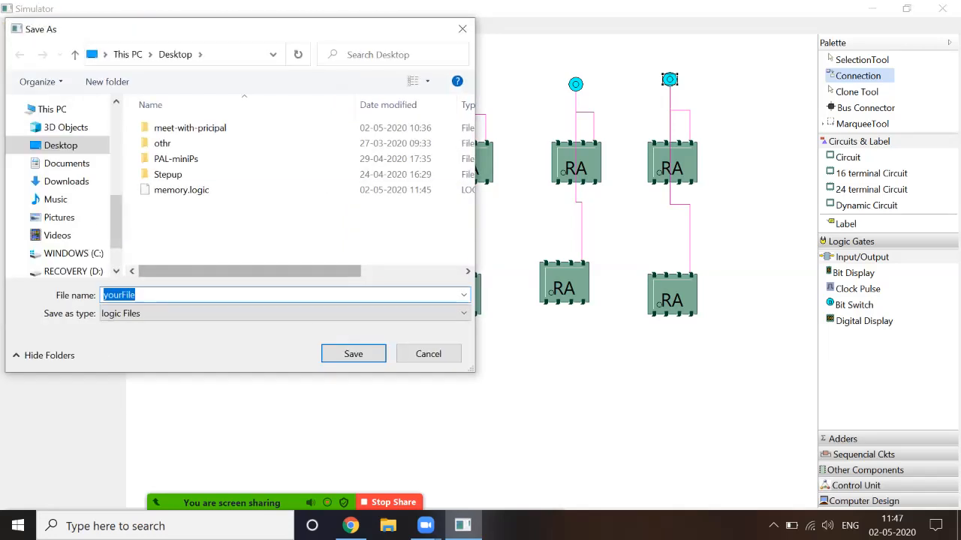
pyautogui.click(182, 190)
pyautogui.click(353, 354)
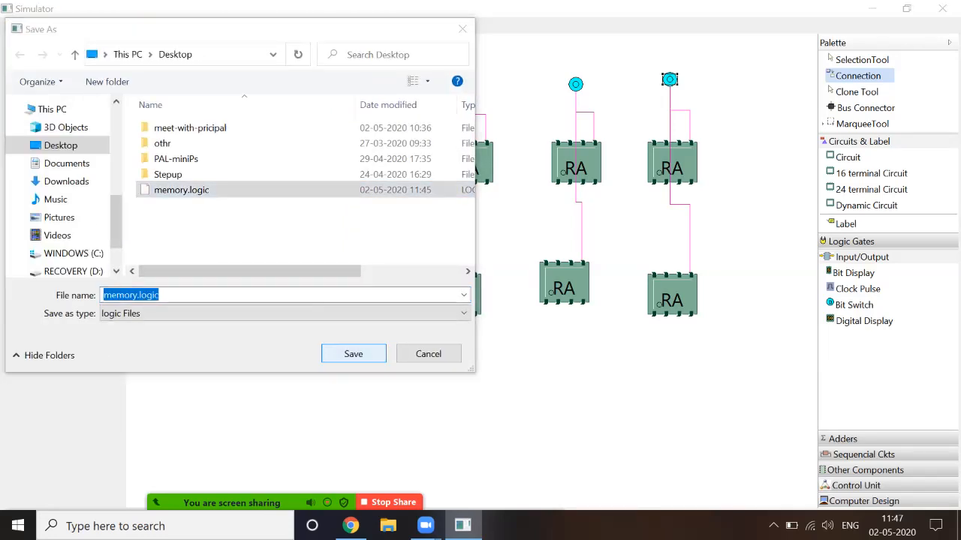
pyautogui.click(523, 269)
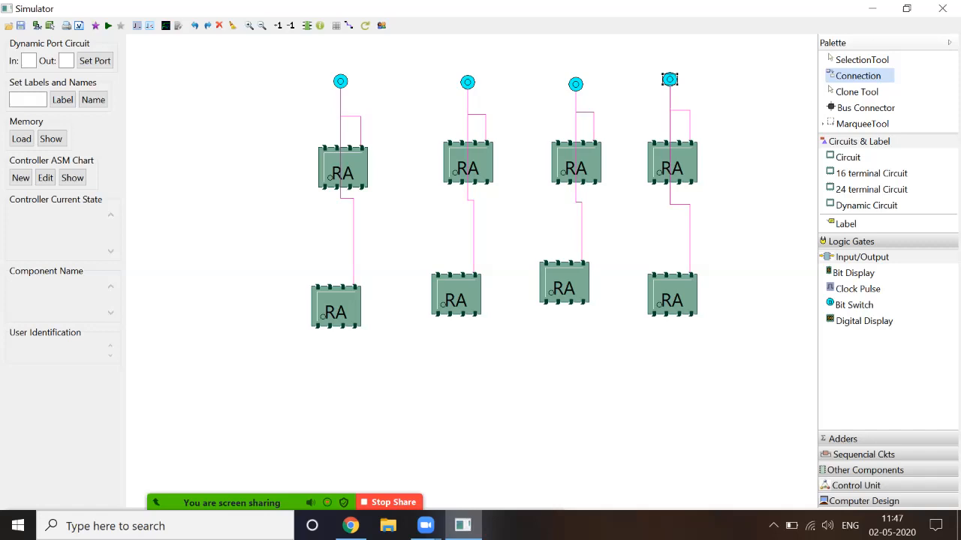
# Check the pin configuration of the first RAM cell in the top row and close it.
pyautogui.click(862, 60)
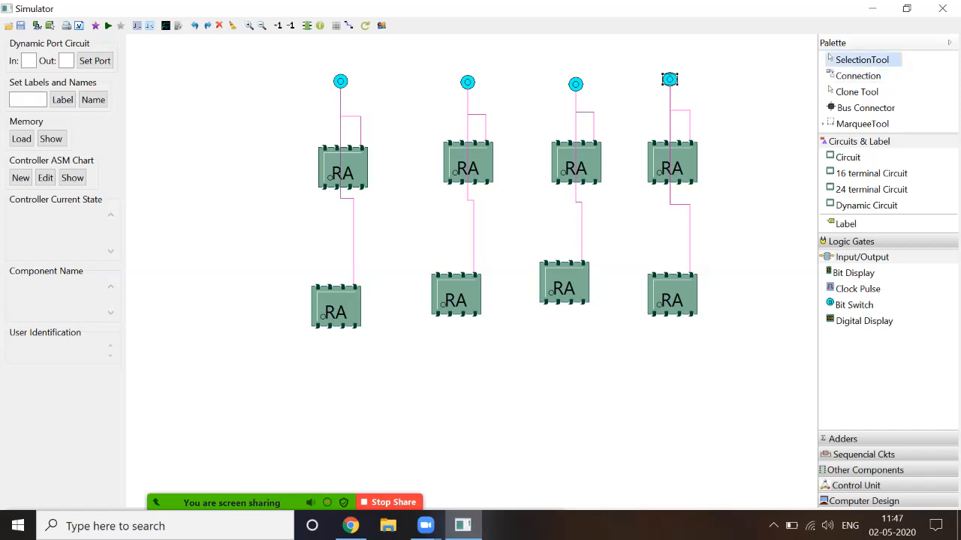
pyautogui.click(343, 168)
pyautogui.click(307, 26)
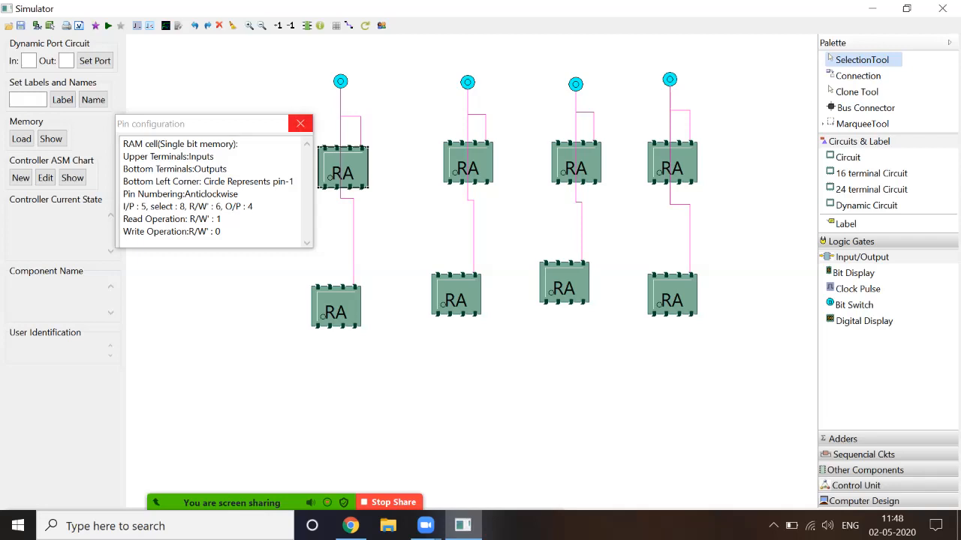
pyautogui.click(300, 124)
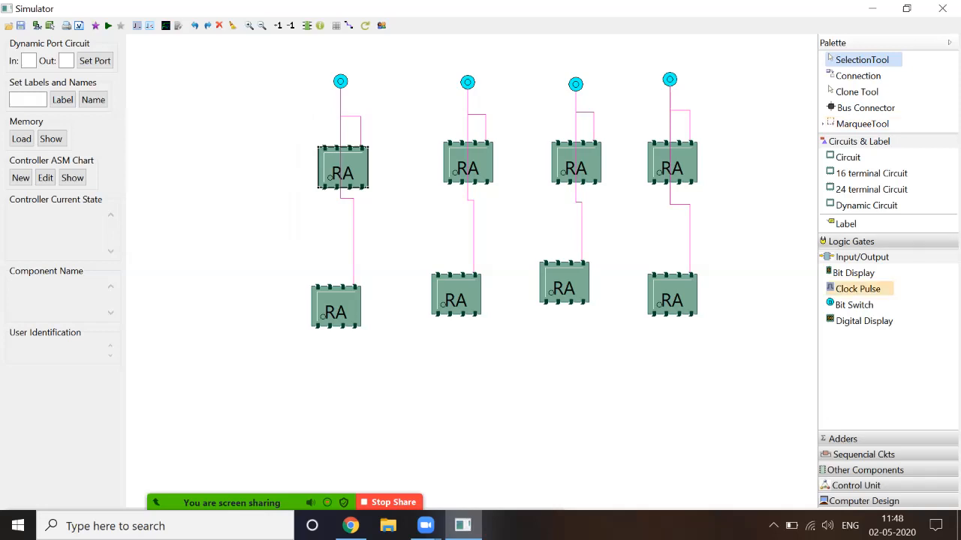
# Place a Bit Switch left of the top RAM row and connect it to the R/W' pin 6 of all four upper cells.
pyautogui.click(854, 306)
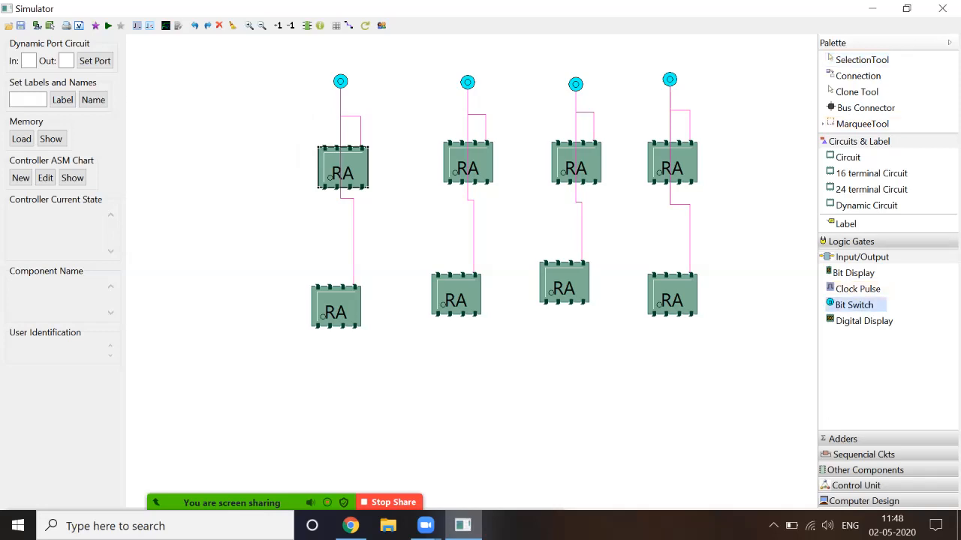
pyautogui.click(189, 112)
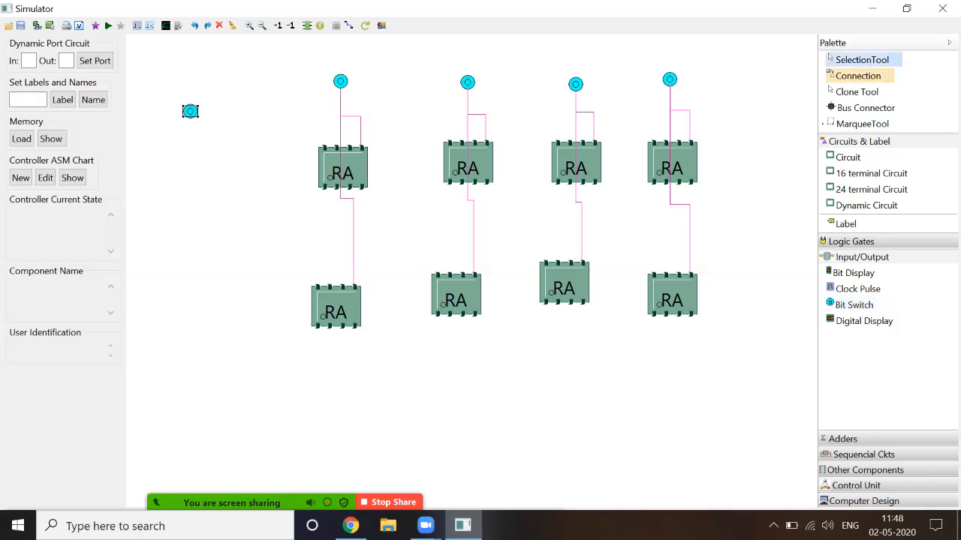
pyautogui.click(857, 76)
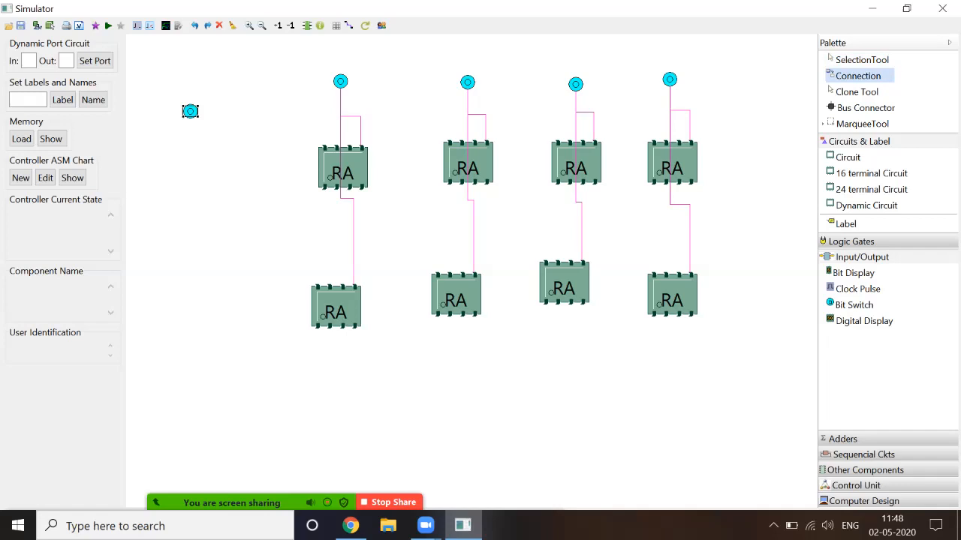
pyautogui.moveTo(190, 111)
pyautogui.mouseDown()
pyautogui.moveTo(192, 122)
pyautogui.moveTo(273, 159)
pyautogui.moveTo(348, 153)
pyautogui.moveTo(348, 145)
pyautogui.mouseUp()
pyautogui.moveTo(190, 113); pyautogui.dragTo(475, 141)
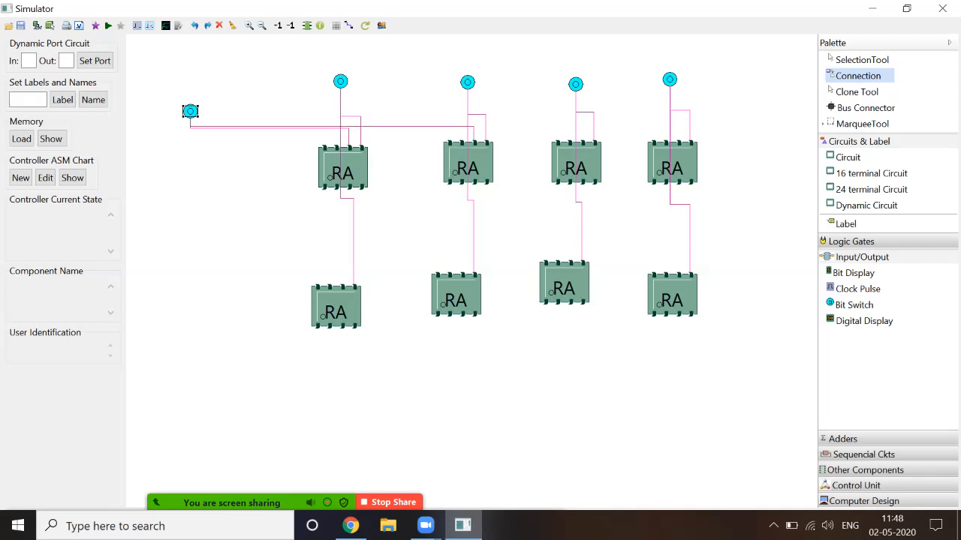
pyautogui.moveTo(190, 112); pyautogui.dragTo(581, 141)
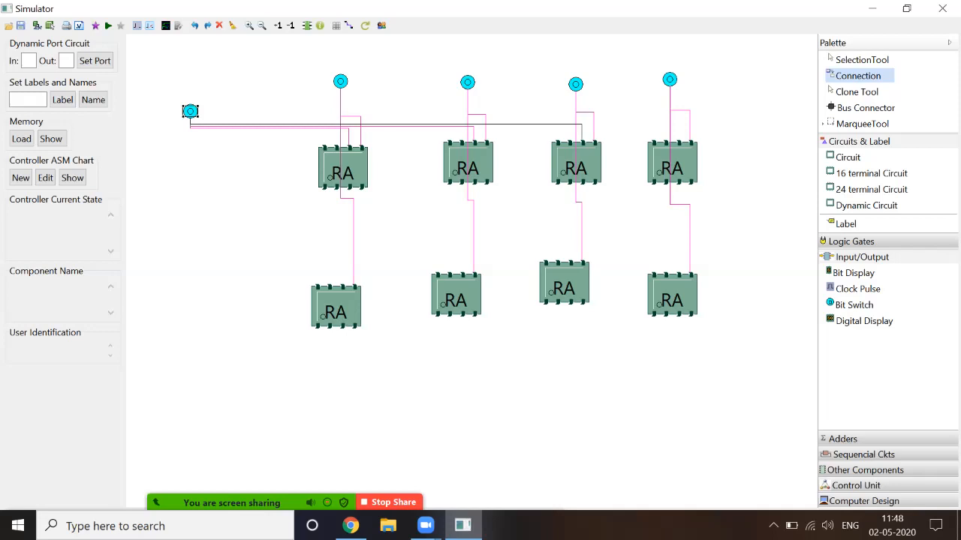
pyautogui.moveTo(190, 112); pyautogui.dragTo(678, 142)
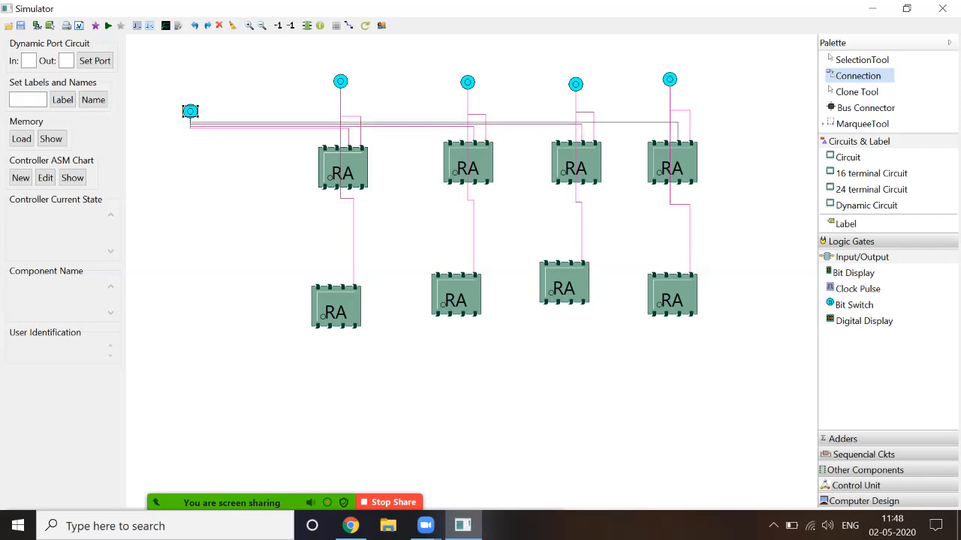
# Connect the same left-hand Bit Switch to the R/W' pin 6 of all four RAM cells in the lower row.
pyautogui.moveTo(190, 113); pyautogui.dragTo(343, 286)
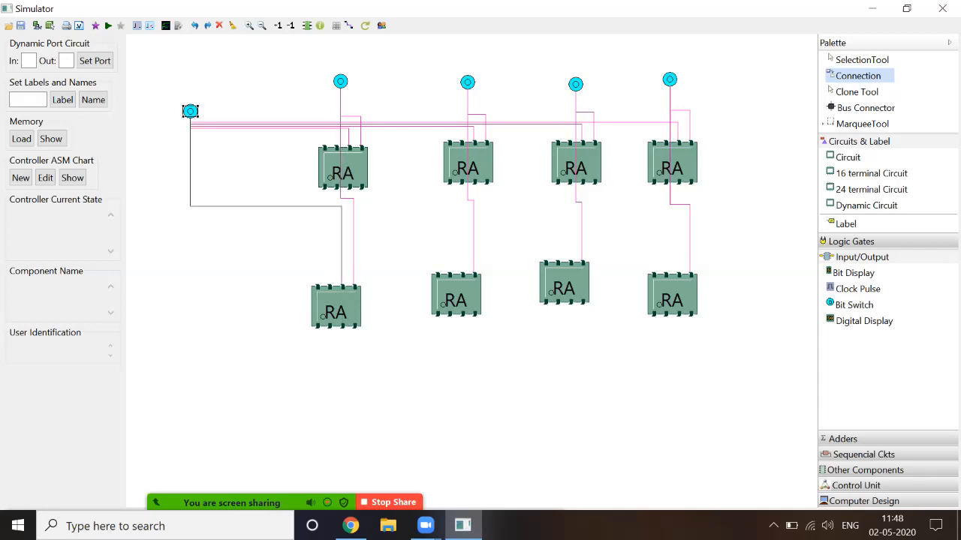
pyautogui.moveTo(190, 113); pyautogui.dragTo(461, 274)
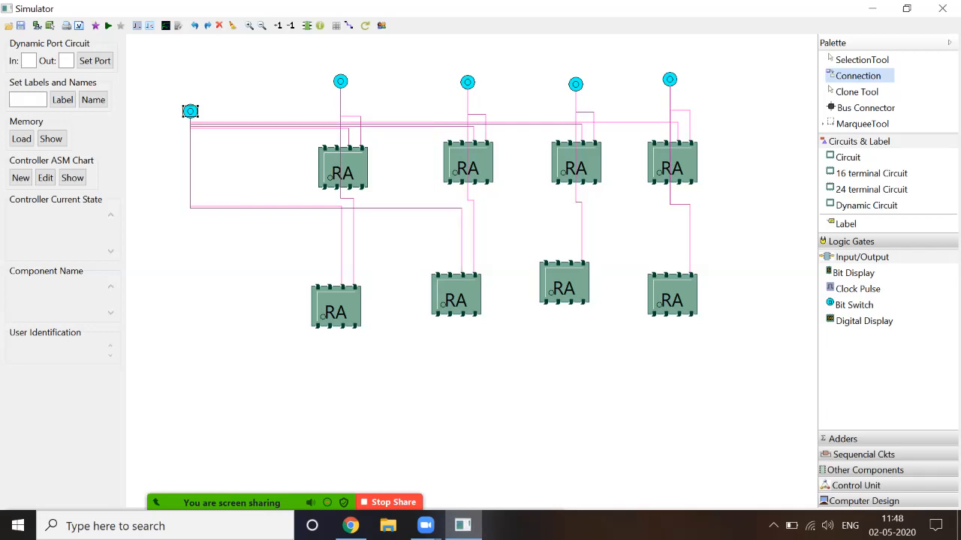
pyautogui.click(190, 112)
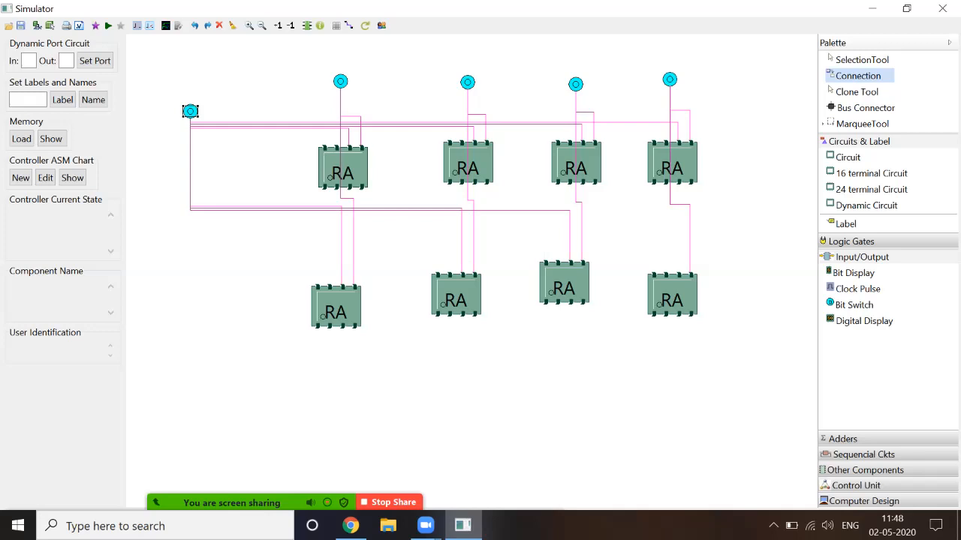
pyautogui.click(190, 112)
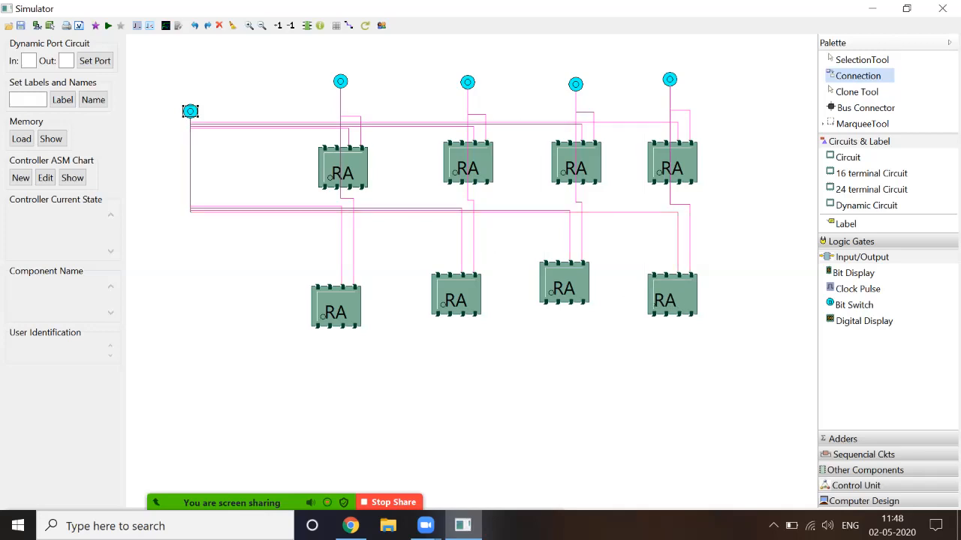
# Save the circuit with its R/W' wiring over memory.logic on the Desktop.
pyautogui.click(20, 25)
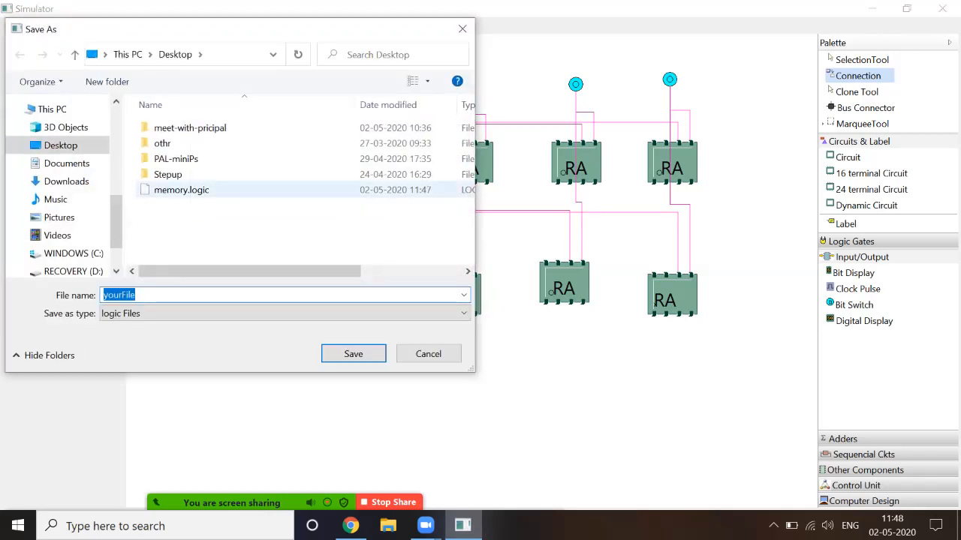
pyautogui.click(182, 190)
pyautogui.click(354, 354)
pyautogui.click(523, 270)
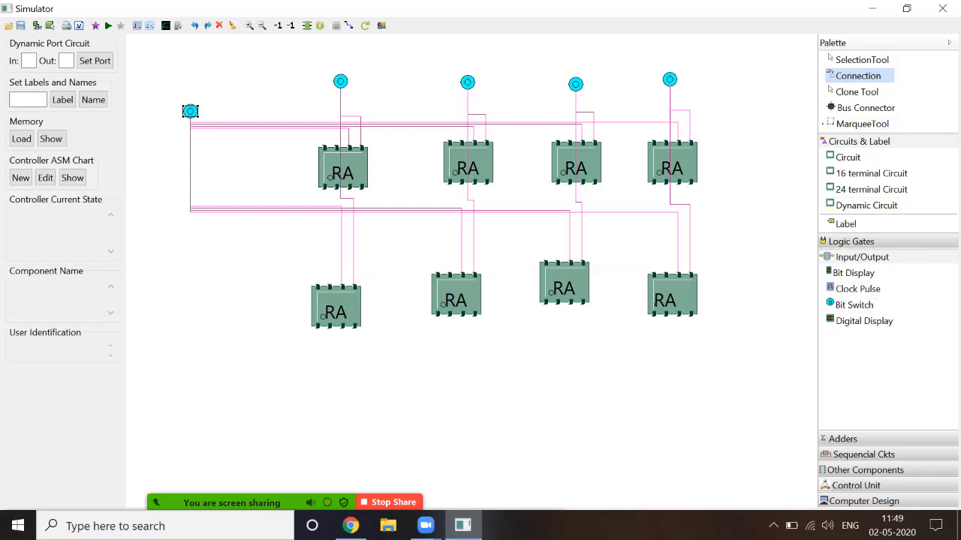
# Add a label reading R/W' above the left-hand Bit Switch and narrow it to fit the text.
pyautogui.click(846, 224)
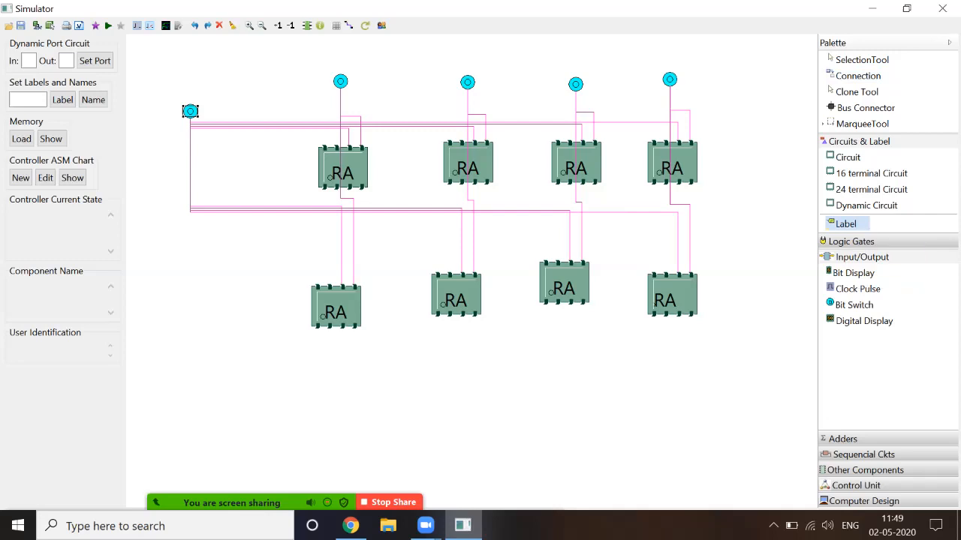
pyautogui.moveTo(155, 65); pyautogui.dragTo(234, 91)
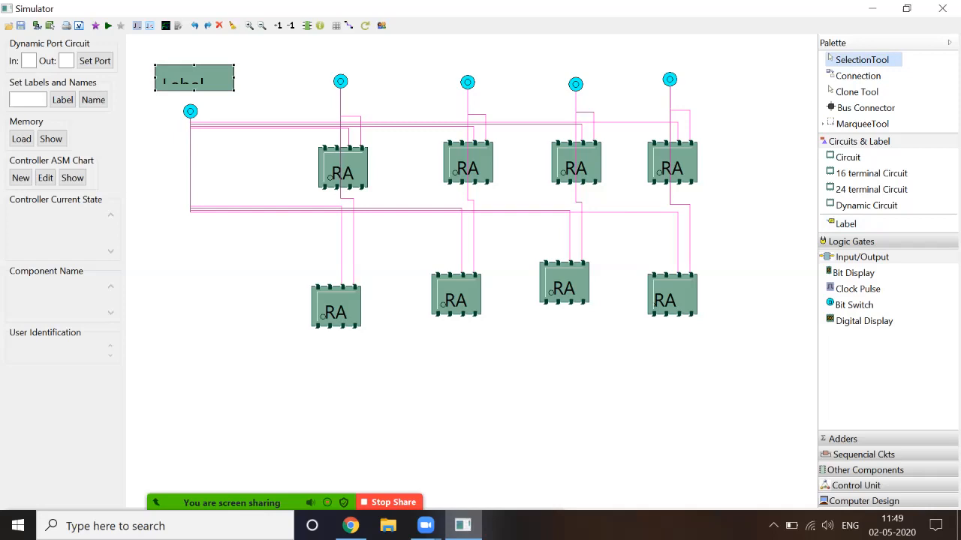
pyautogui.click(194, 78)
pyautogui.click(27, 100)
pyautogui.write("R/W'")
pyautogui.click(62, 100)
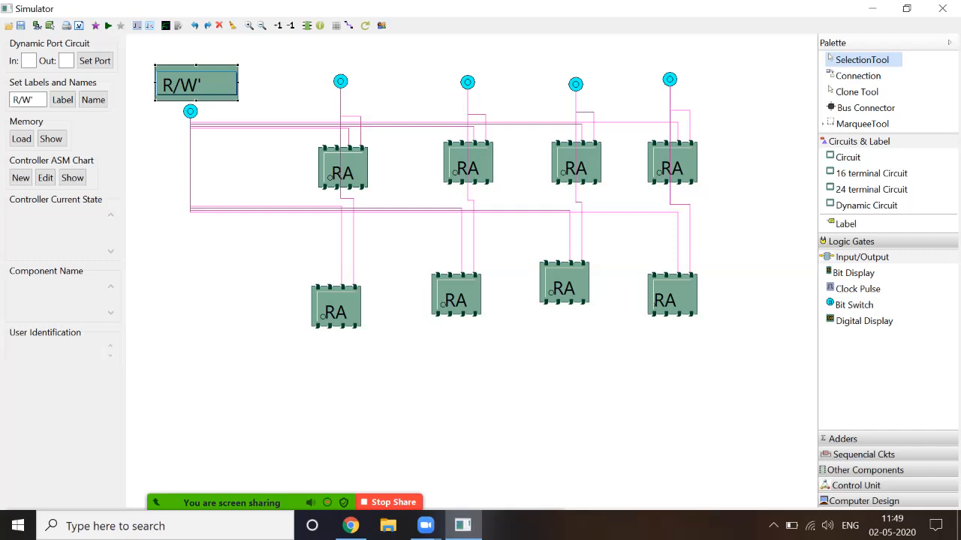
pyautogui.moveTo(238, 82); pyautogui.dragTo(194, 78)
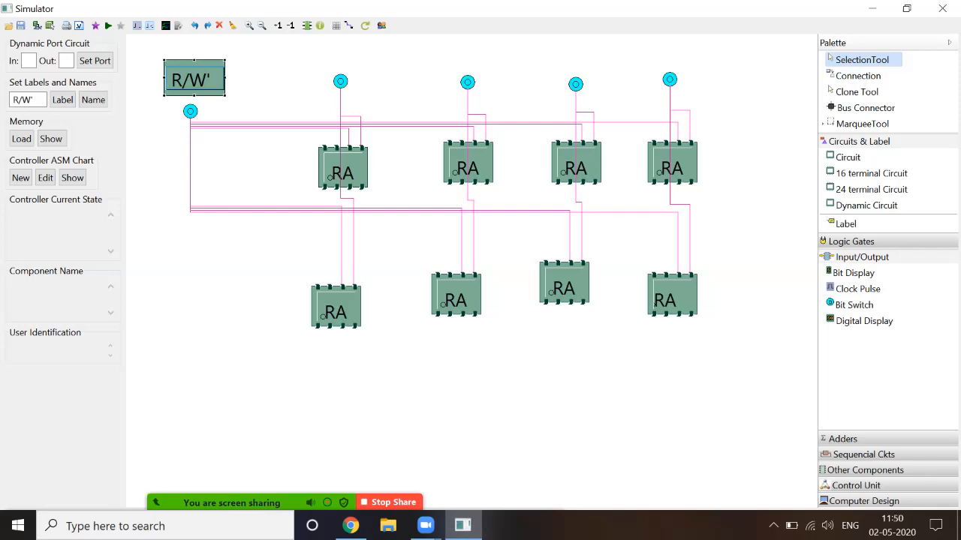
# Switch to Chrome to examine the 4X3 RAM memory circuit diagram on the Virtual Labs page, and return to the Simulator.
pyautogui.hotkey('alt', 'Tab')
pyautogui.press('Tab')
pyautogui.press('Tab')
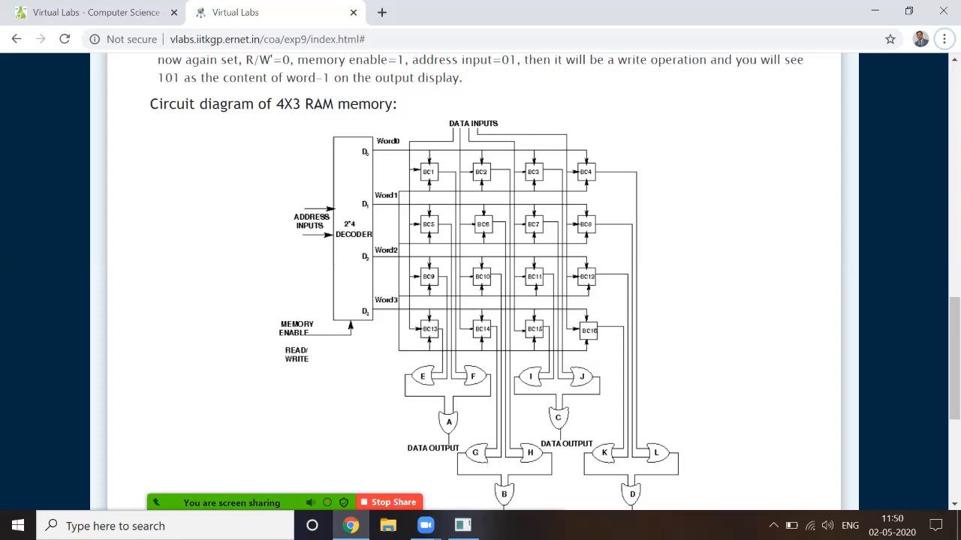
pyautogui.hotkey('alt', 'Tab')
pyautogui.hotkey('alt', 'Tab')
pyautogui.hotkey('alt', 'Tab')
pyautogui.hotkey('alt', 'Tab')
pyautogui.hotkey('alt', 'Tab')
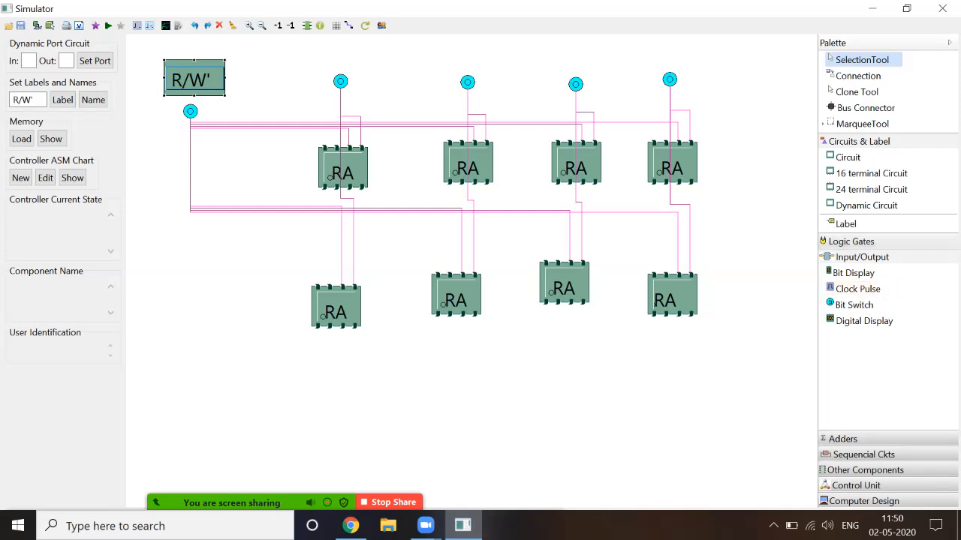
# Place four OR gates in a row below the lower RAM cells, one for each column.
pyautogui.click(851, 241)
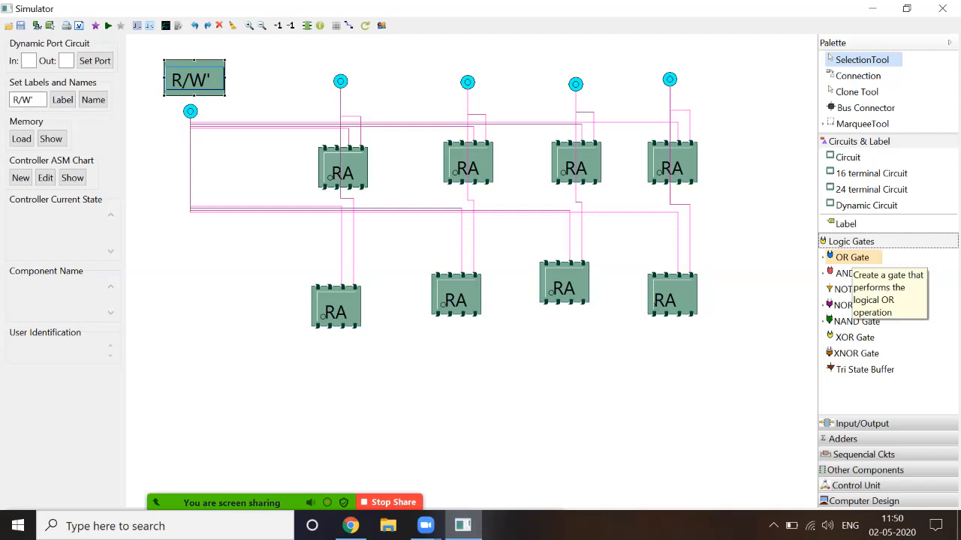
pyautogui.click(852, 258)
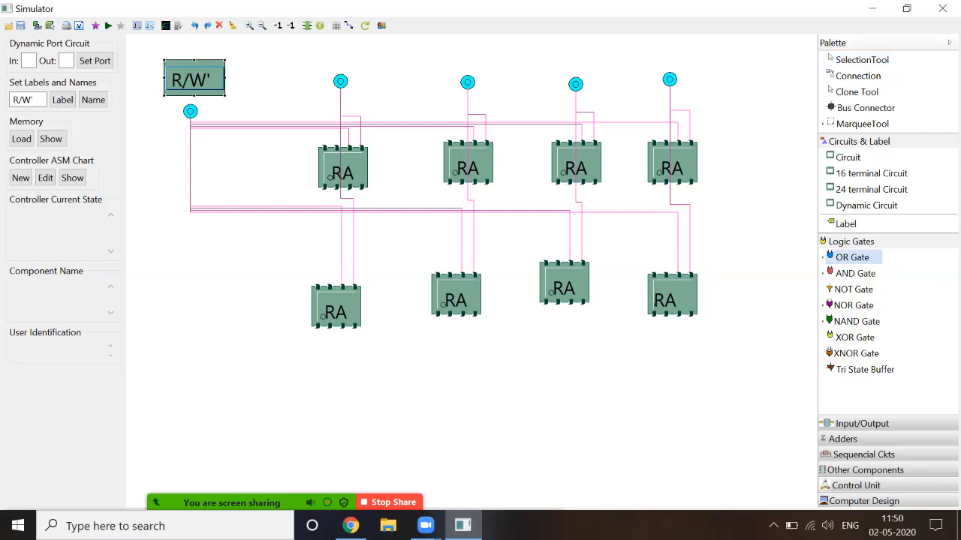
pyautogui.click(378, 380)
pyautogui.click(852, 258)
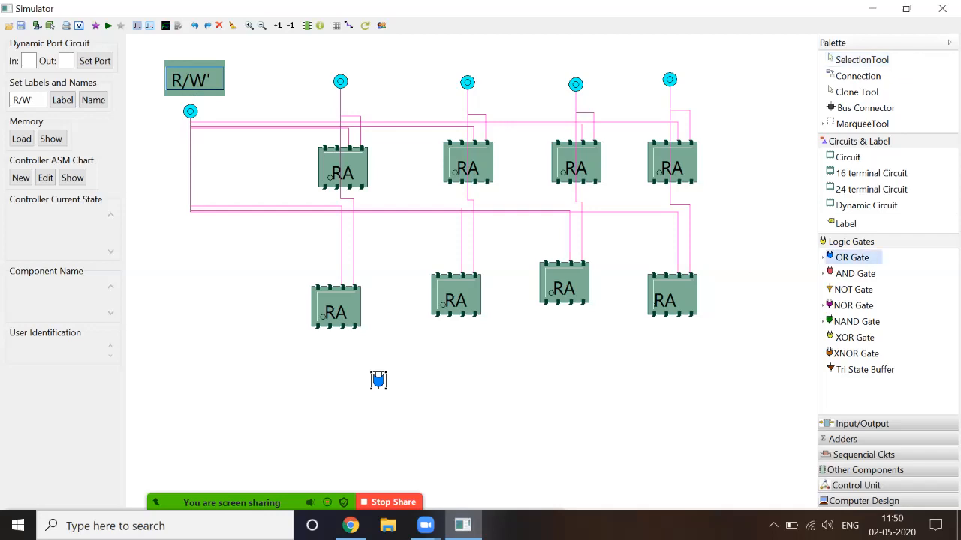
pyautogui.click(499, 377)
pyautogui.click(852, 258)
pyautogui.click(608, 363)
pyautogui.click(852, 257)
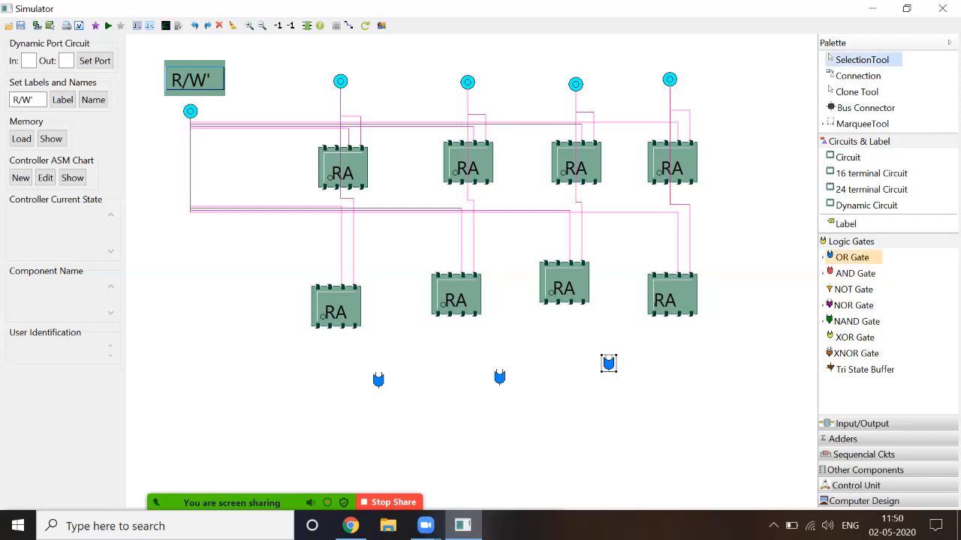
pyautogui.click(724, 363)
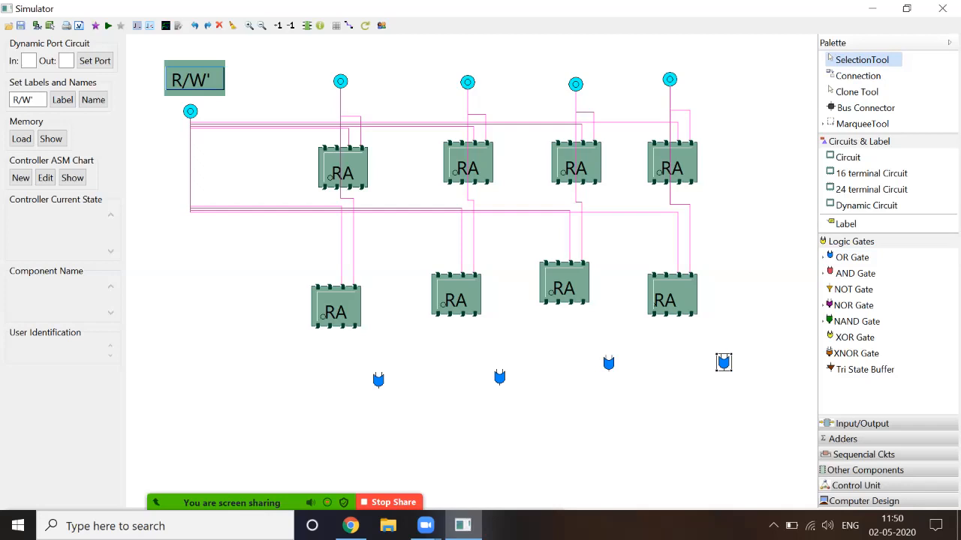
# Connect the bottom-right output pins of the upper and lower RAM cells in the first two columns to their columns' OR gate inputs.
pyautogui.click(858, 76)
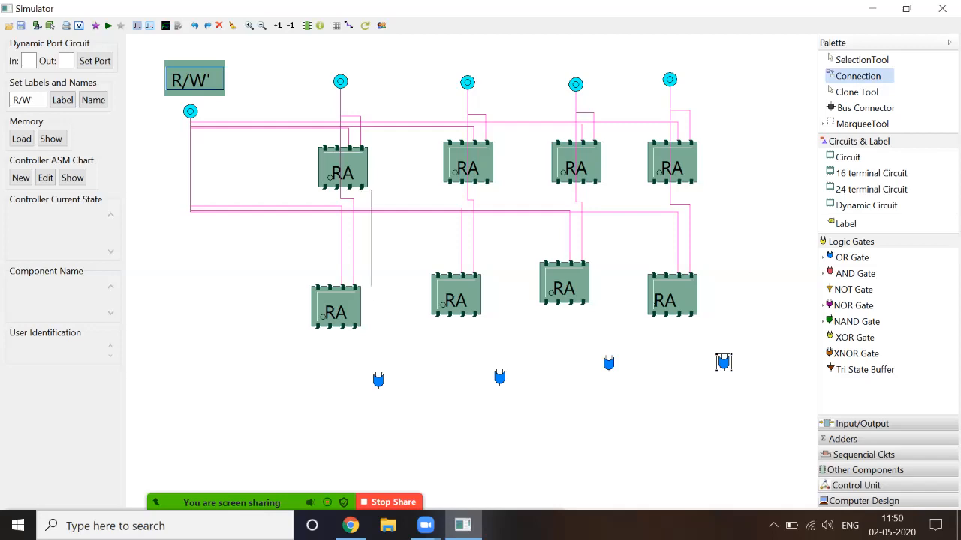
pyautogui.click(382, 376)
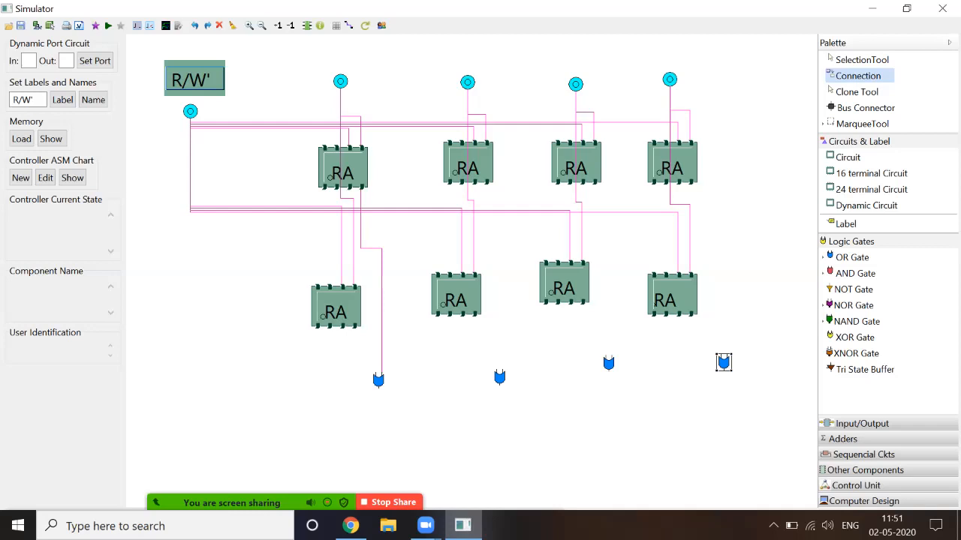
pyautogui.click(355, 327)
pyautogui.click(376, 376)
pyautogui.click(486, 182)
pyautogui.click(474, 314)
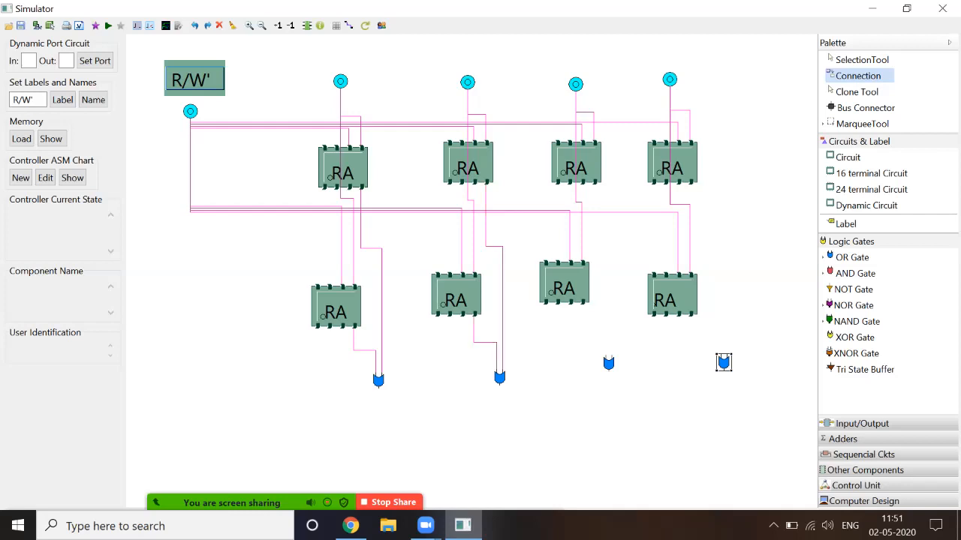
# Connect the bottom-right output pins of both RAM cells in the third and fourth columns to their columns' OR gate inputs.
pyautogui.moveTo(593, 183); pyautogui.dragTo(611, 358)
pyautogui.moveTo(581, 305); pyautogui.dragTo(605, 357)
pyautogui.moveTo(689, 185); pyautogui.dragTo(725, 355)
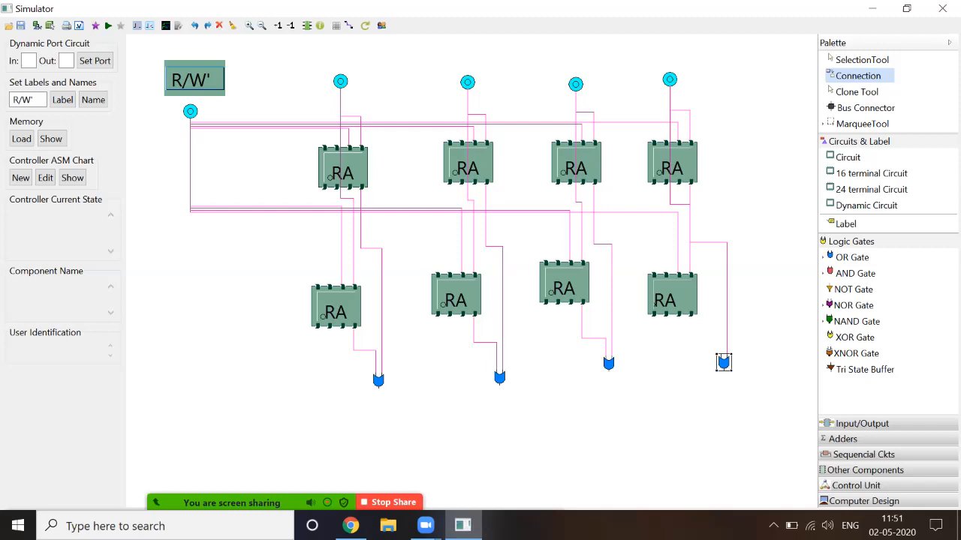
pyautogui.moveTo(689, 315); pyautogui.dragTo(721, 356)
# Save the circuit with its OR gate wiring over memory.logic on the Desktop.
pyautogui.click(21, 24)
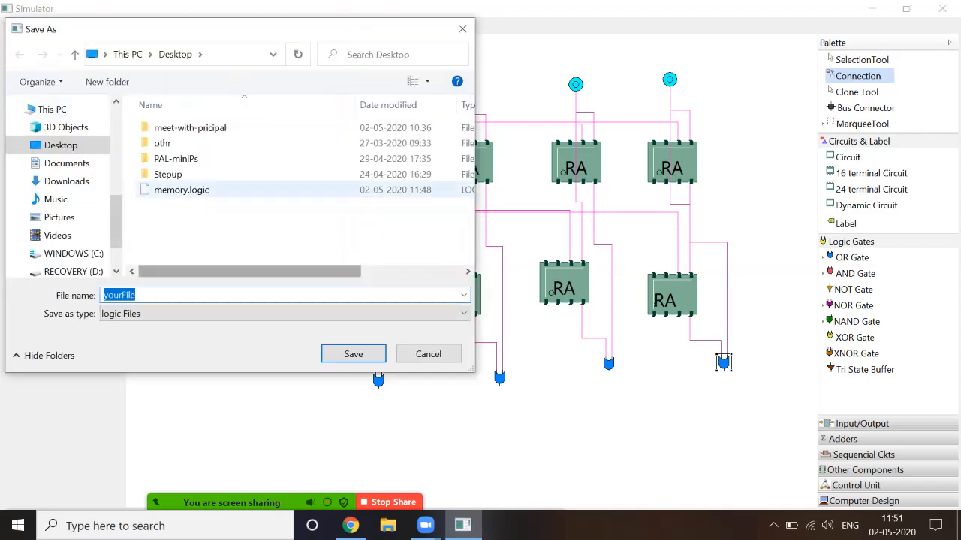
pyautogui.click(181, 190)
pyautogui.click(354, 354)
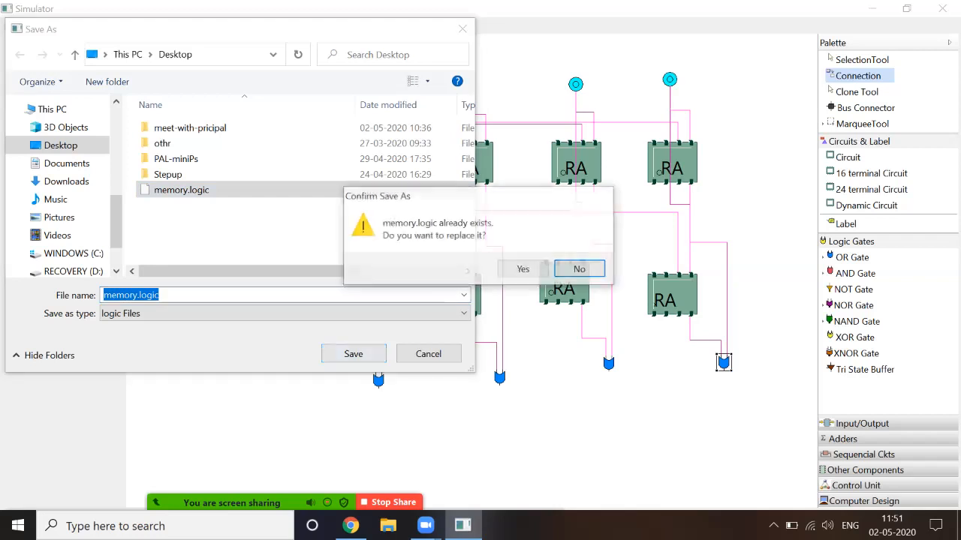
pyautogui.press('Return')
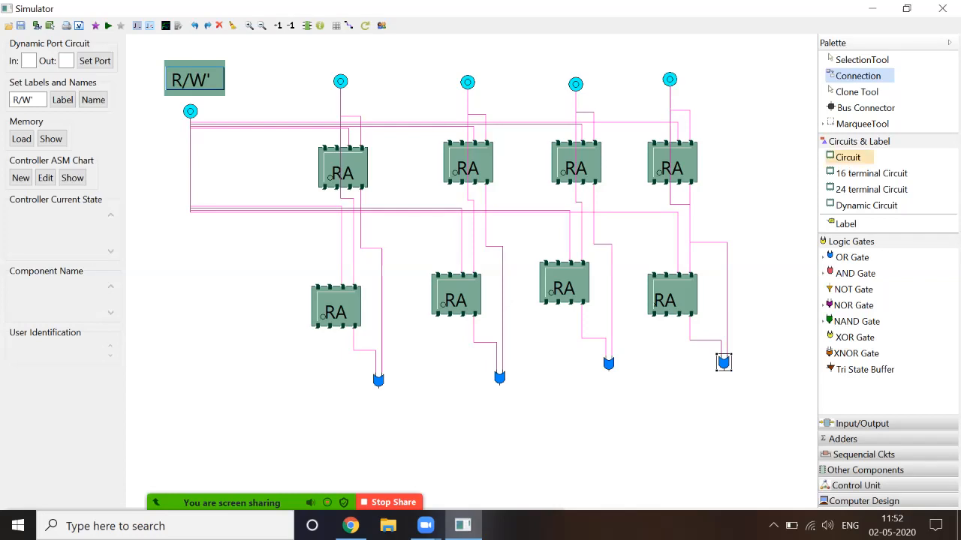
pyautogui.click(861, 423)
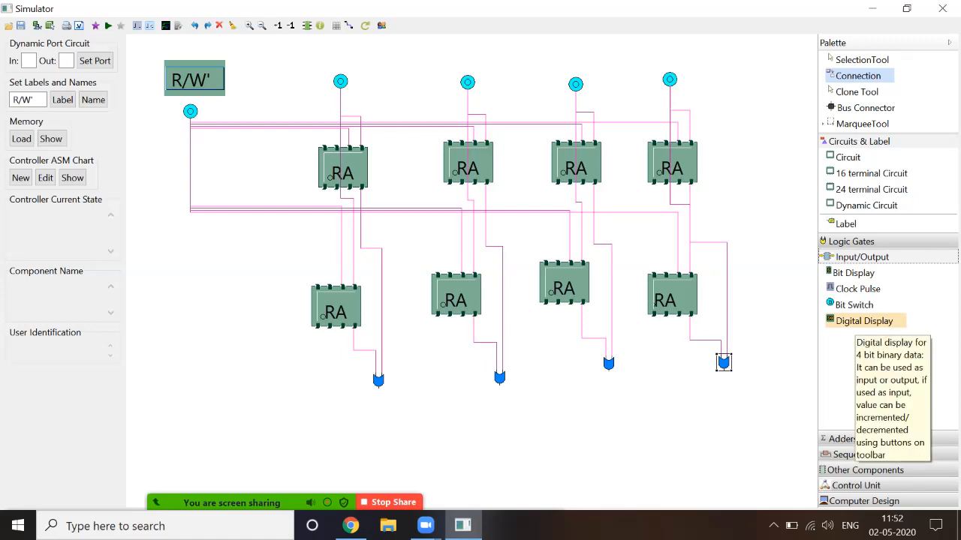
pyautogui.click(863, 321)
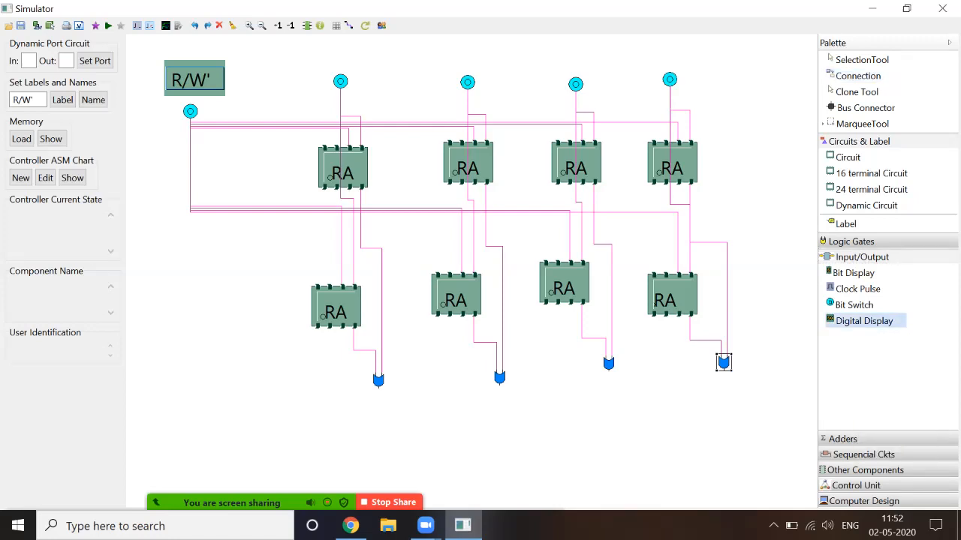
pyautogui.click(511, 451)
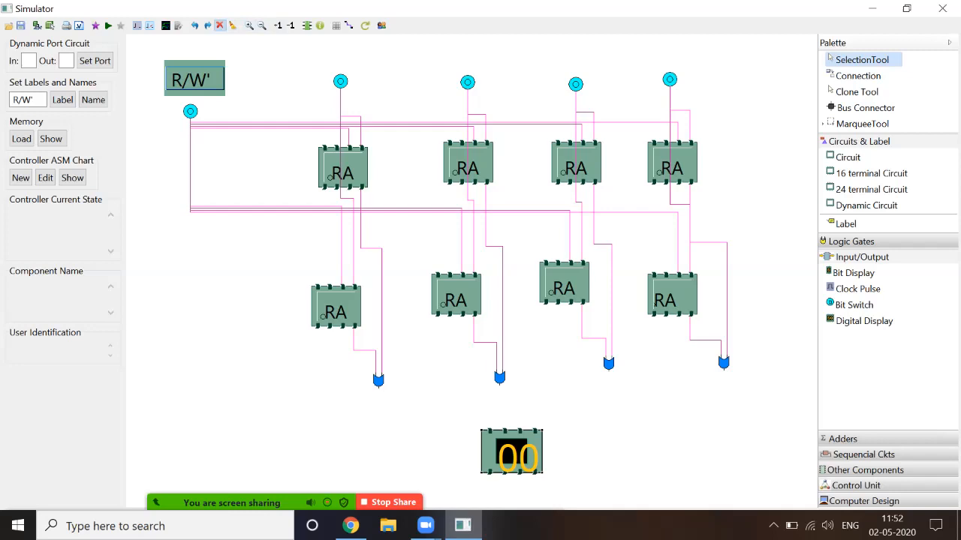
pyautogui.click(219, 26)
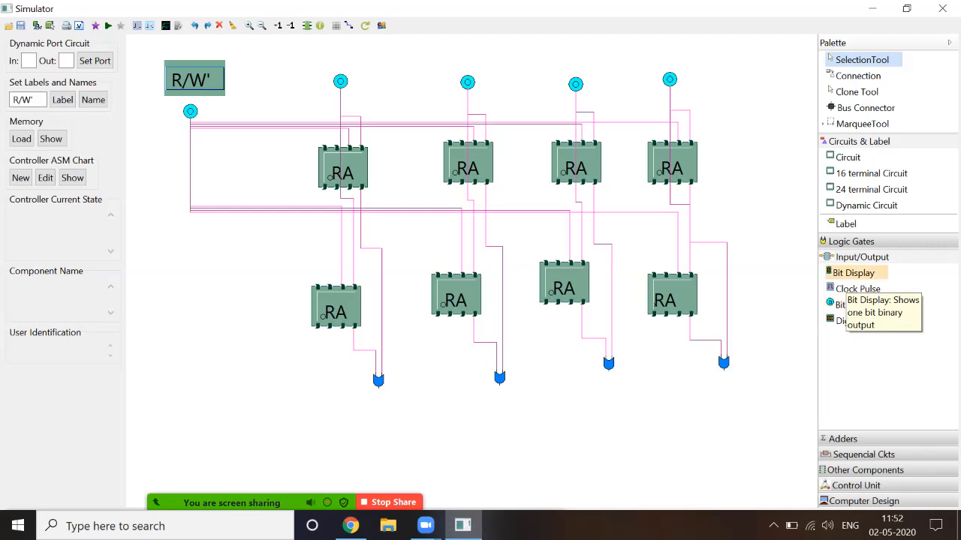
# Place four Bit Displays in a row, one below each OR gate.
pyautogui.click(854, 273)
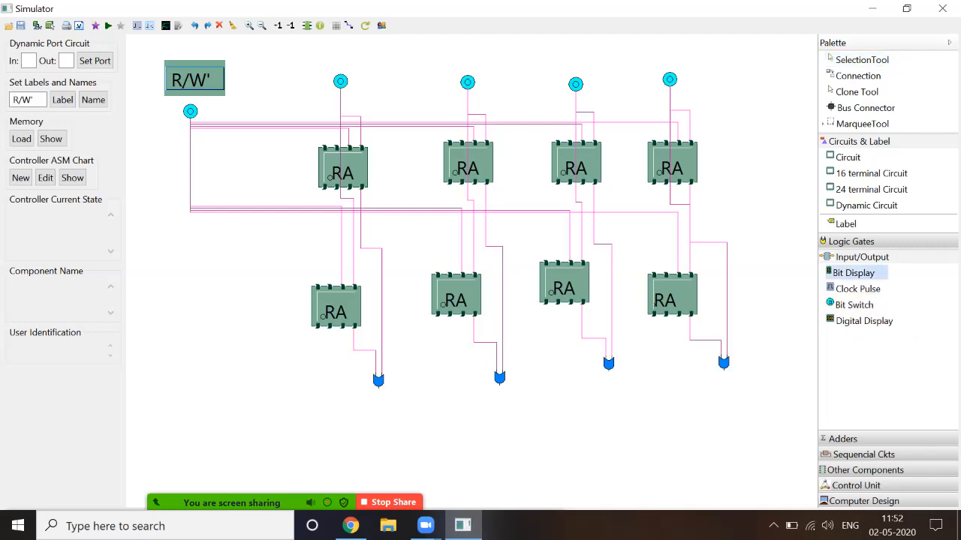
pyautogui.click(396, 437)
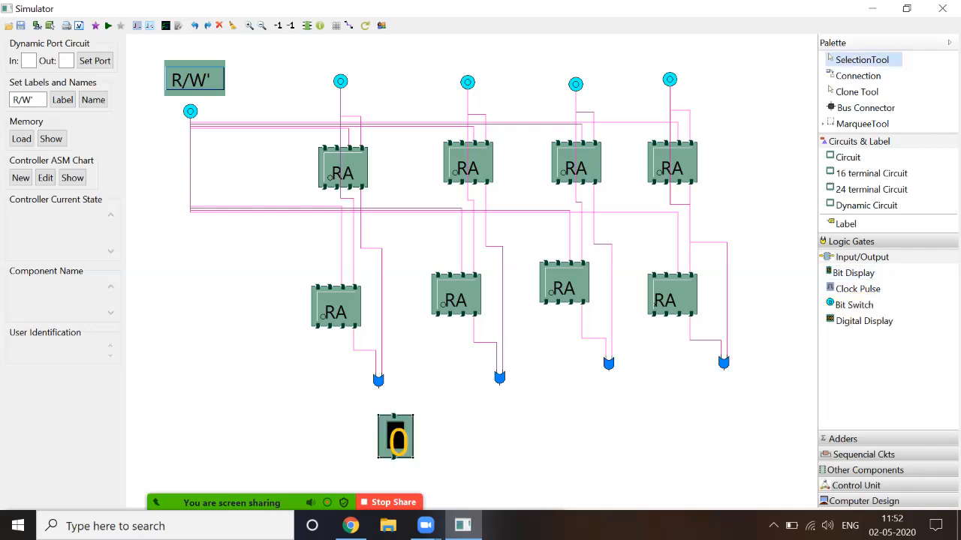
pyautogui.click(854, 273)
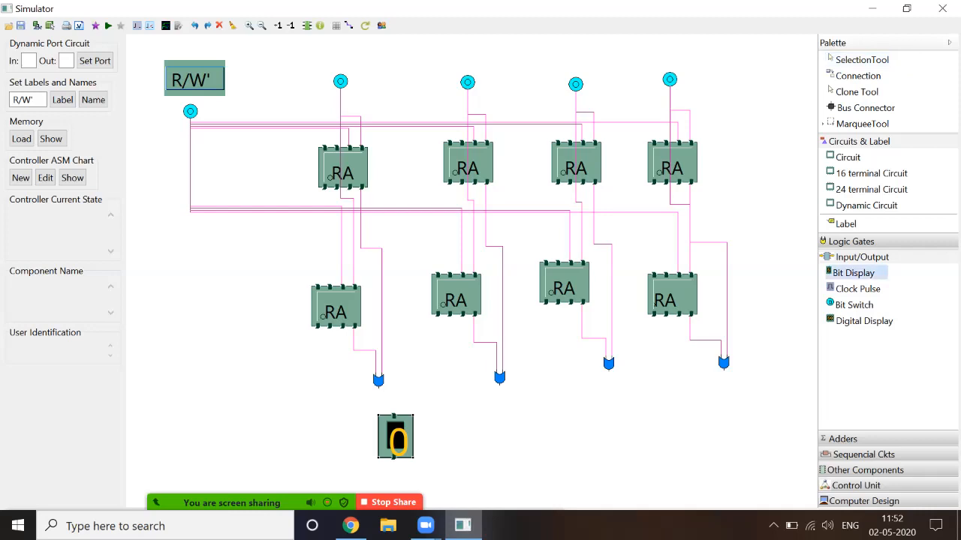
pyautogui.click(511, 440)
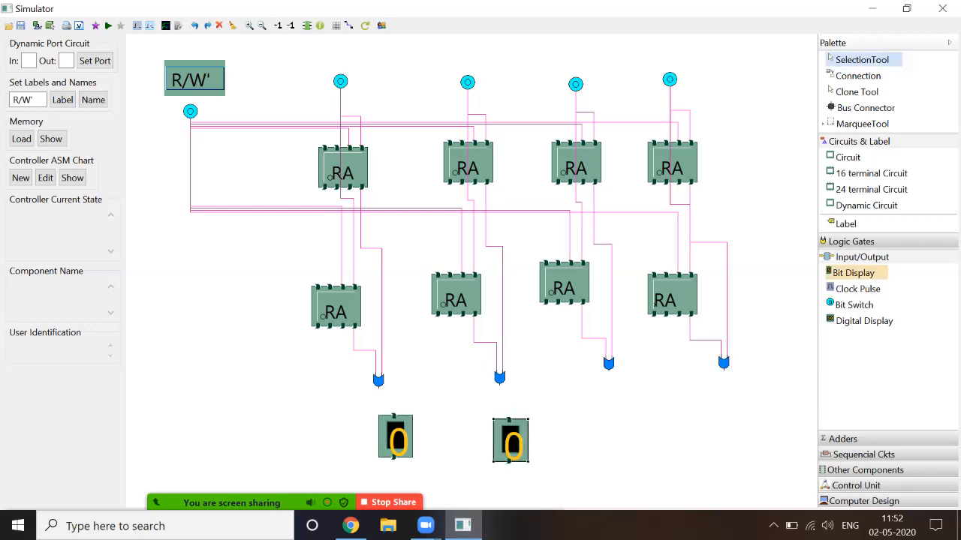
pyautogui.click(618, 432)
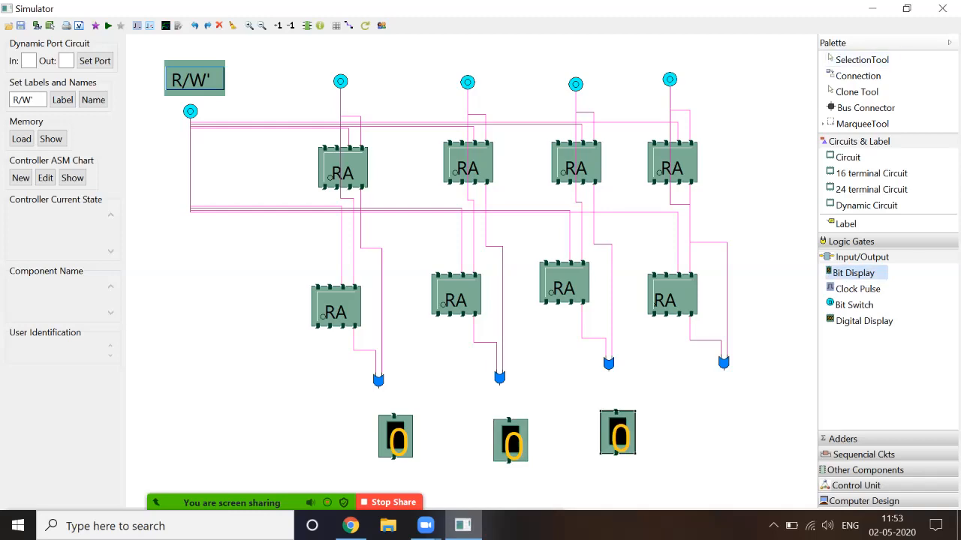
pyautogui.click(710, 407)
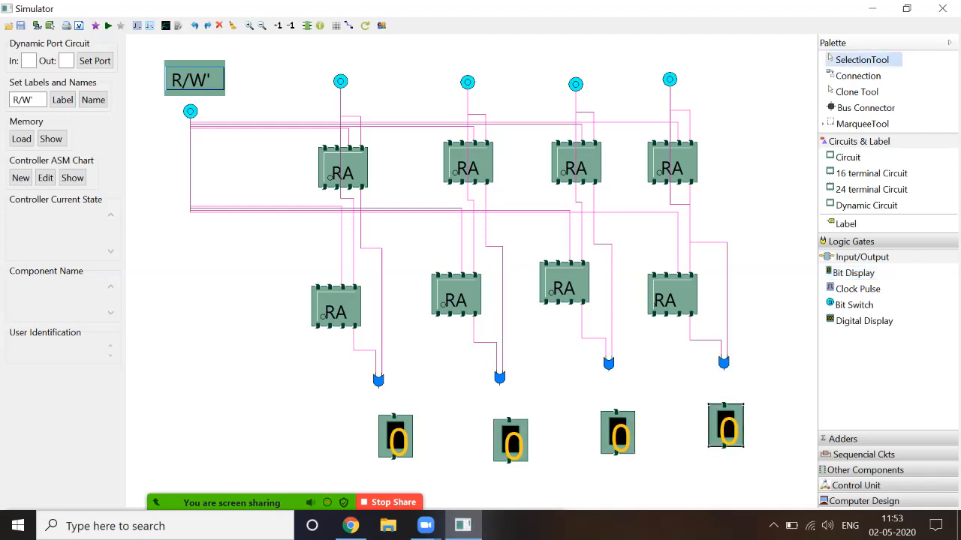
# Connect the output of each of the four OR gates to the top pin of the Bit Display below it.
pyautogui.click(858, 76)
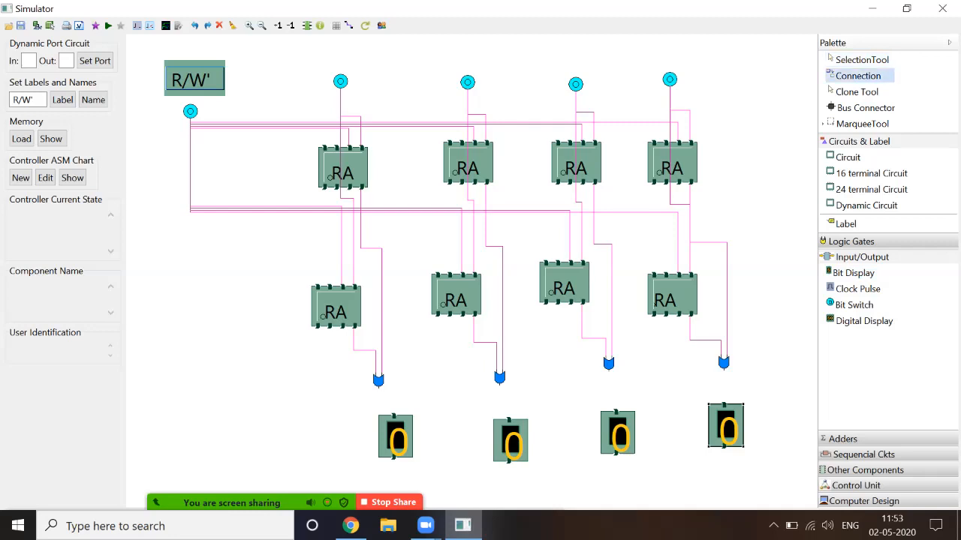
pyautogui.click(379, 387)
pyautogui.click(394, 416)
pyautogui.click(500, 384)
pyautogui.click(510, 419)
pyautogui.click(609, 370)
pyautogui.click(617, 411)
pyautogui.click(723, 368)
pyautogui.click(725, 405)
# Save the circuit with its connected Bit Displays over memory.logic on the Desktop.
pyautogui.click(20, 24)
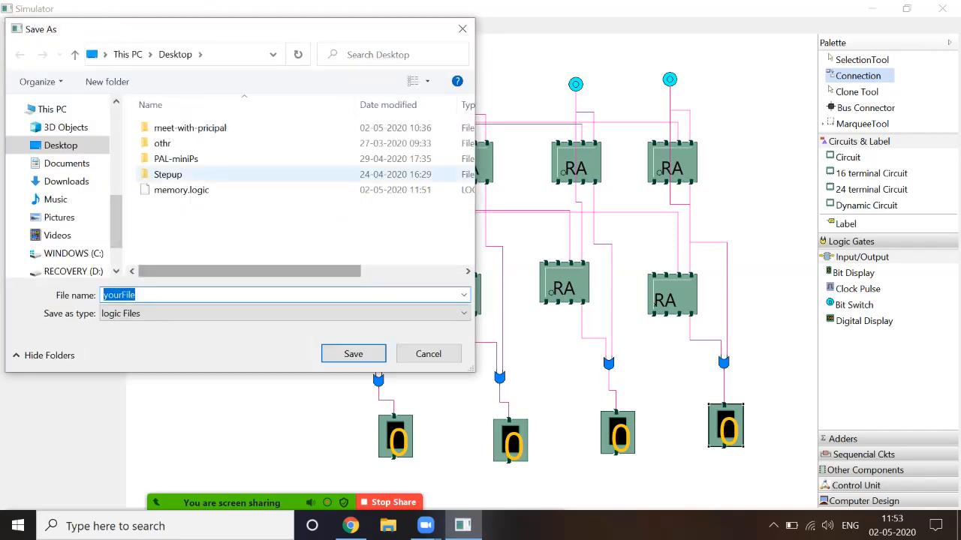
pyautogui.click(182, 190)
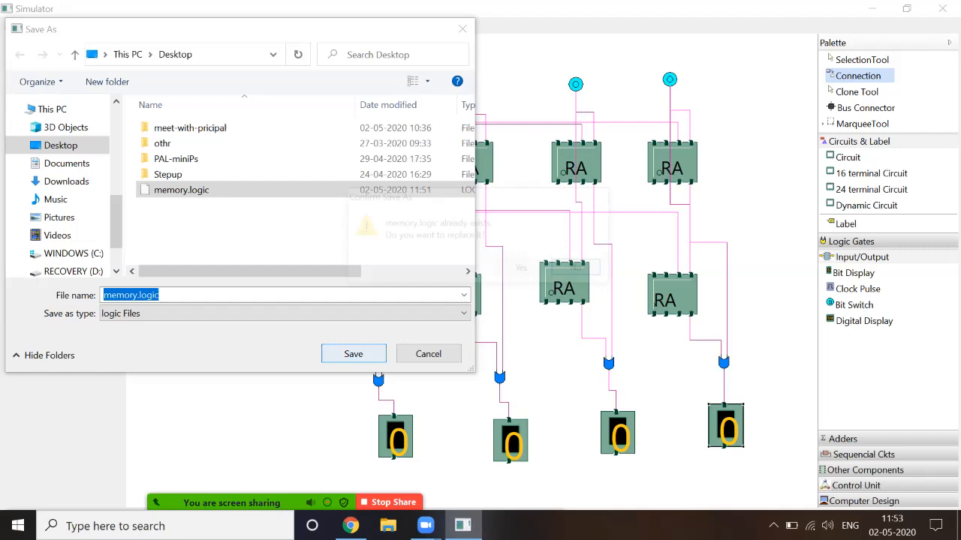
pyautogui.click(353, 354)
pyautogui.click(523, 269)
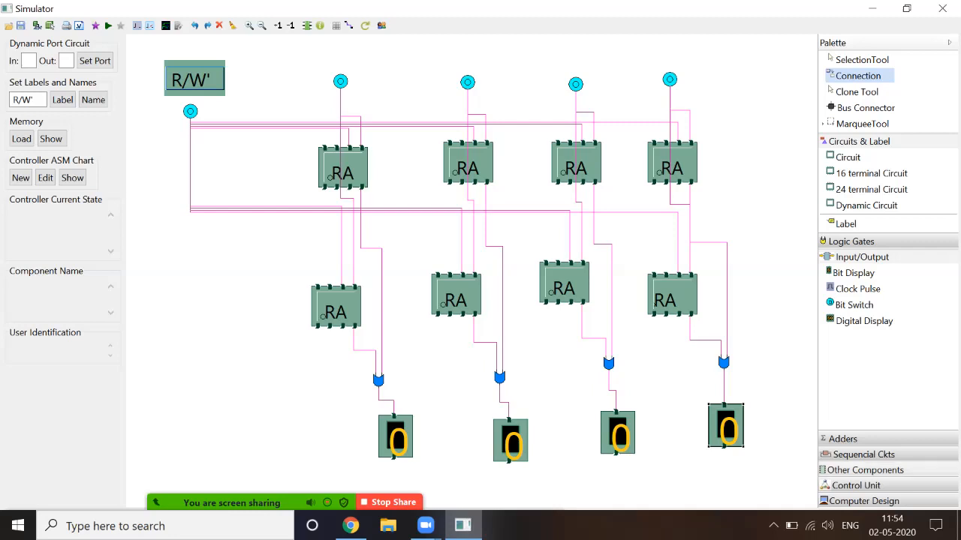
# Place a 2:4 Decoder to the left of the lower RAM cell row and examine its pin configuration.
pyautogui.click(865, 470)
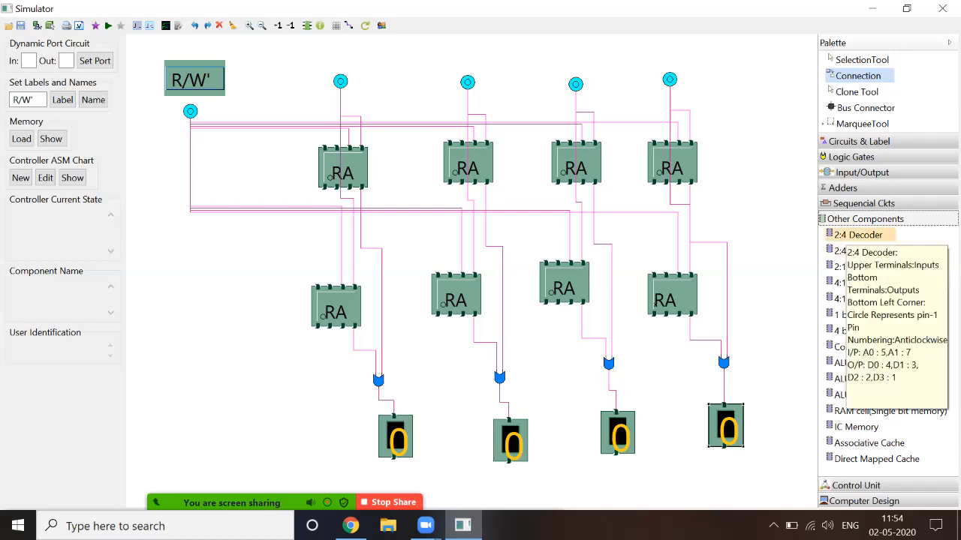
pyautogui.click(848, 235)
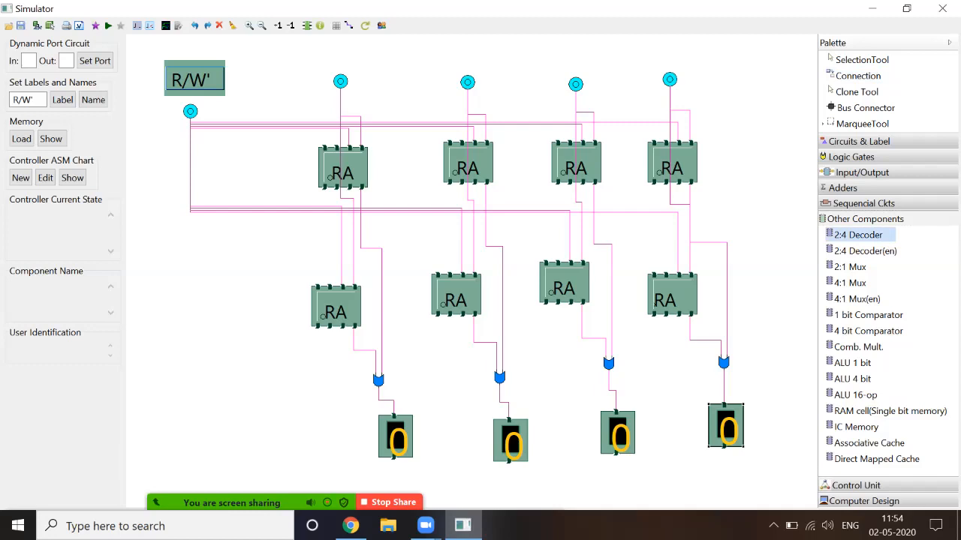
pyautogui.click(169, 291)
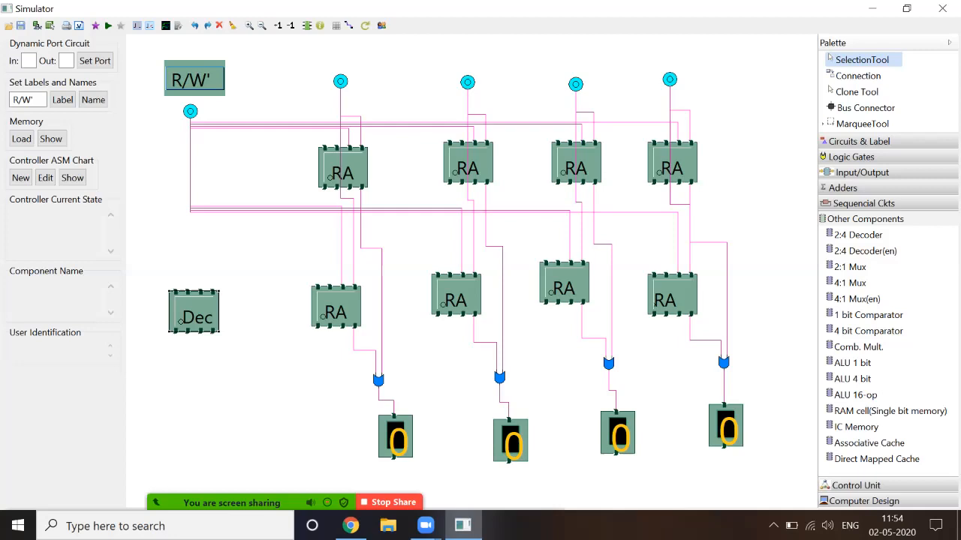
pyautogui.click(307, 26)
pyautogui.moveTo(125, 29); pyautogui.dragTo(129, 106)
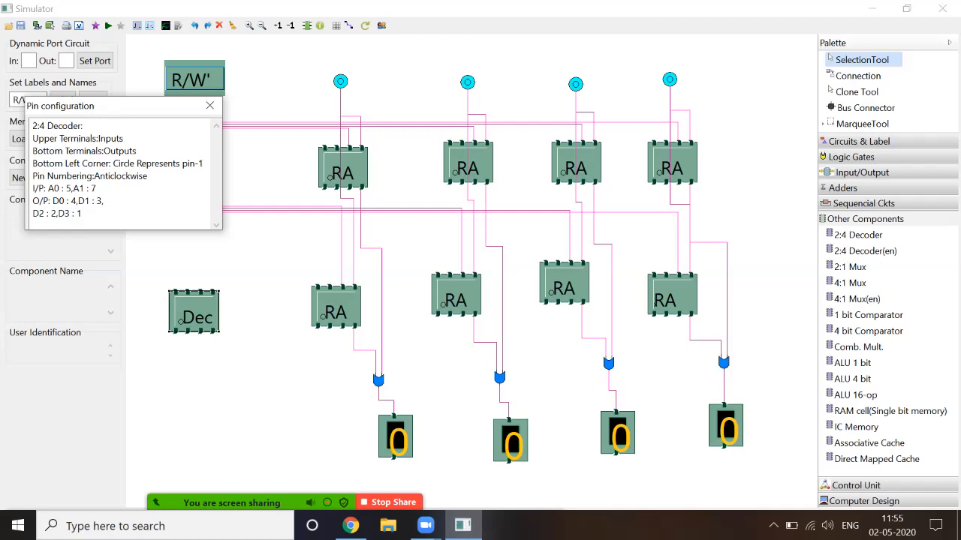
pyautogui.click(210, 106)
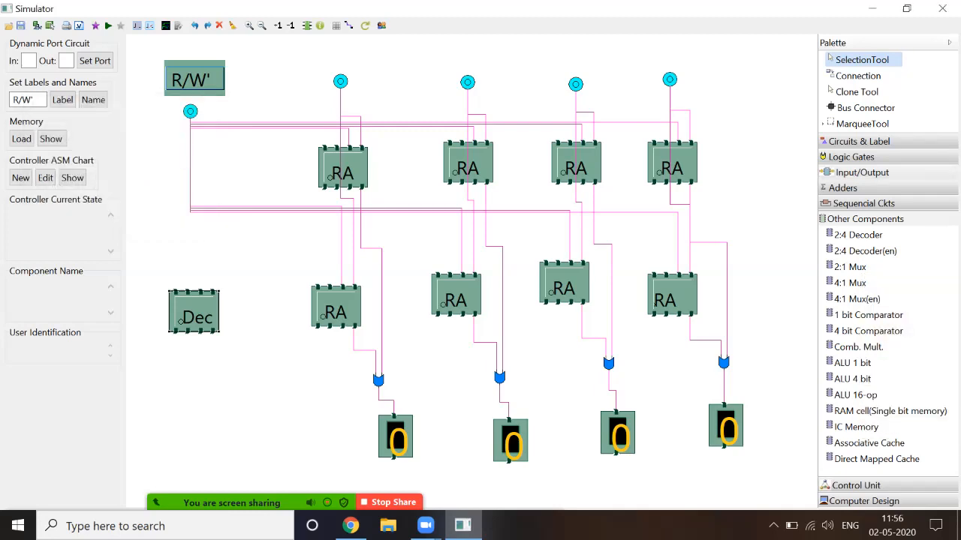
# Place two Bit Switches side by side just above the 2:4 Decoder.
pyautogui.click(862, 173)
pyautogui.click(855, 220)
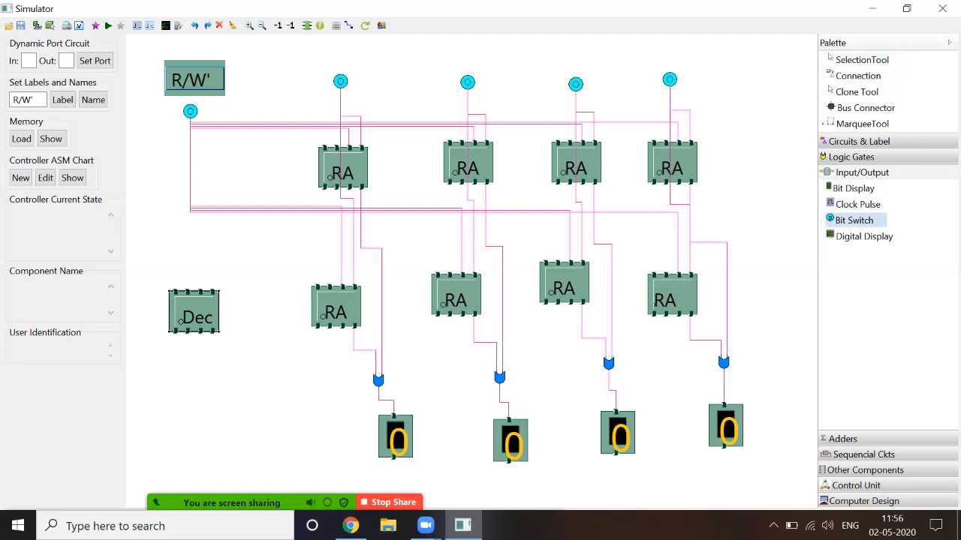
pyautogui.click(181, 256)
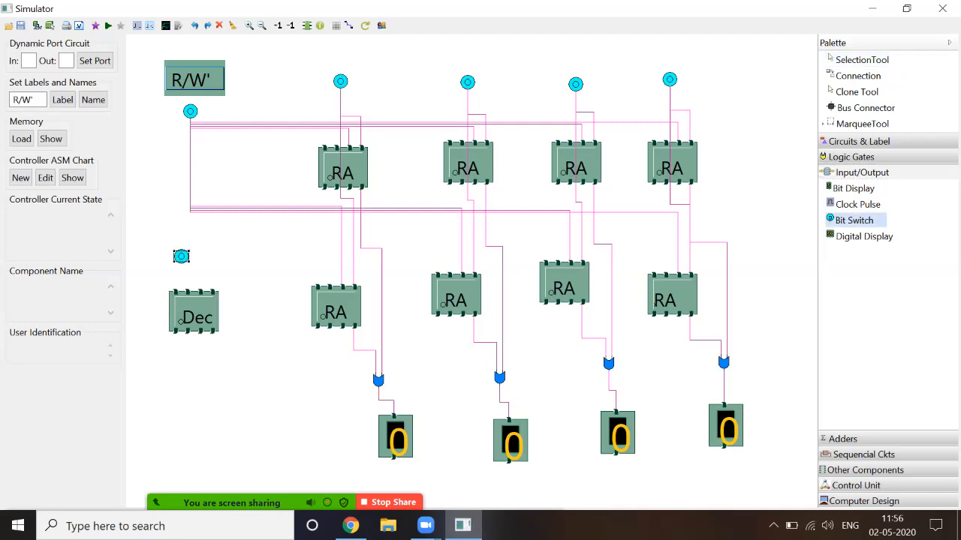
pyautogui.click(212, 257)
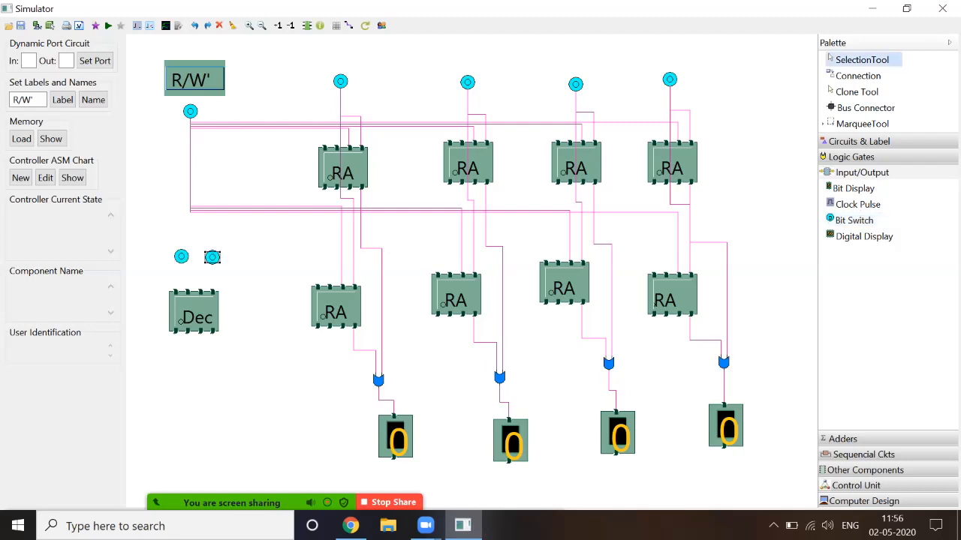
# Connect the two Bit Switches to the second and fourth top pins of the 2:4 Decoder below them.
pyautogui.click(858, 76)
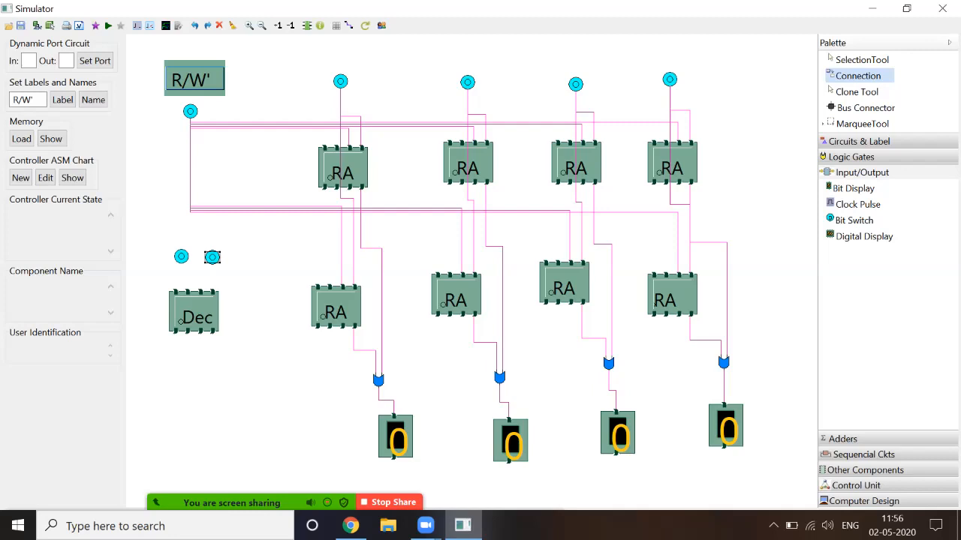
pyautogui.moveTo(182, 271); pyautogui.dragTo(211, 290)
# Connect the Decoder's rightmost bottom pin to the leftmost top pin of each of the four upper-row RAM cells.
pyautogui.moveTo(323, 148); pyautogui.dragTo(213, 335)
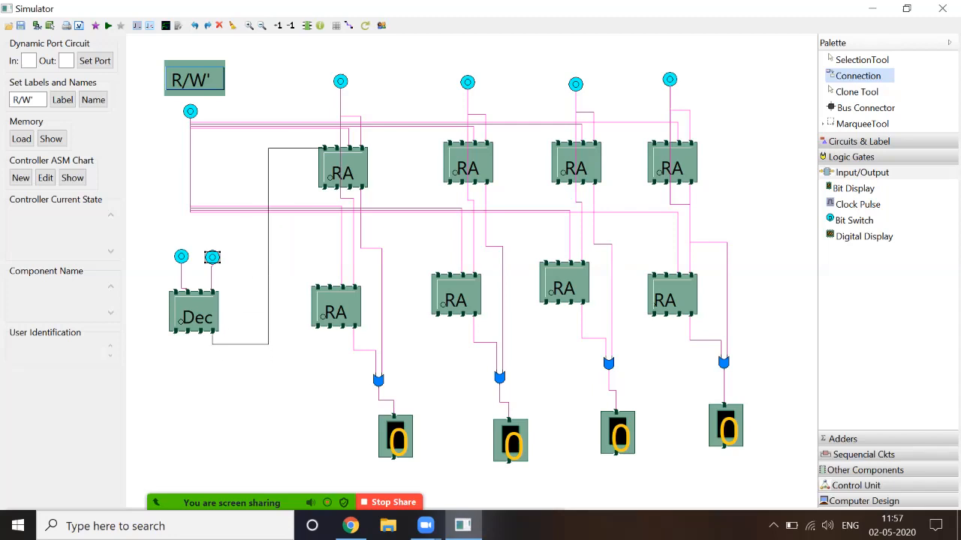
pyautogui.click(214, 333)
pyautogui.moveTo(212, 257)
pyautogui.mouseDown()
pyautogui.moveTo(325, 129)
pyautogui.moveTo(325, 145)
pyautogui.mouseUp()
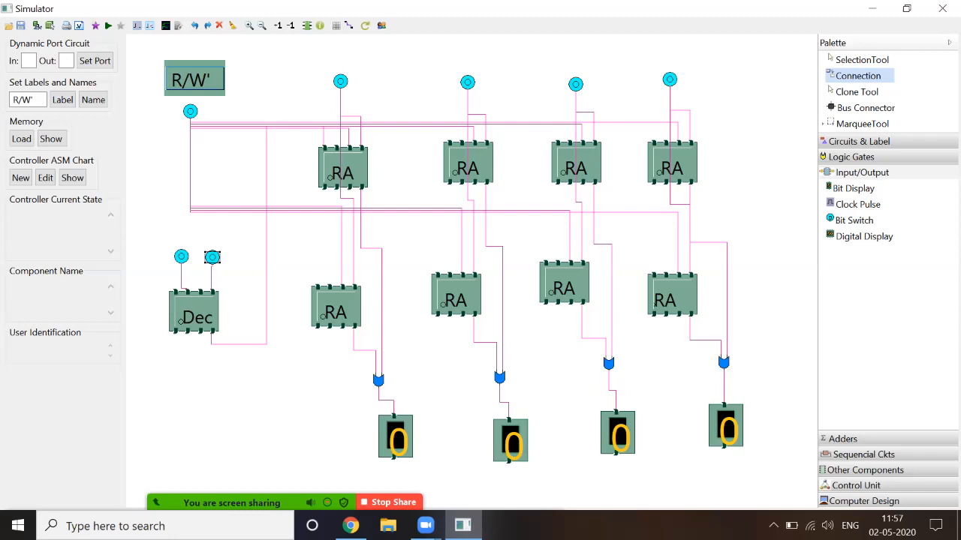
pyautogui.moveTo(212, 332); pyautogui.dragTo(449, 143)
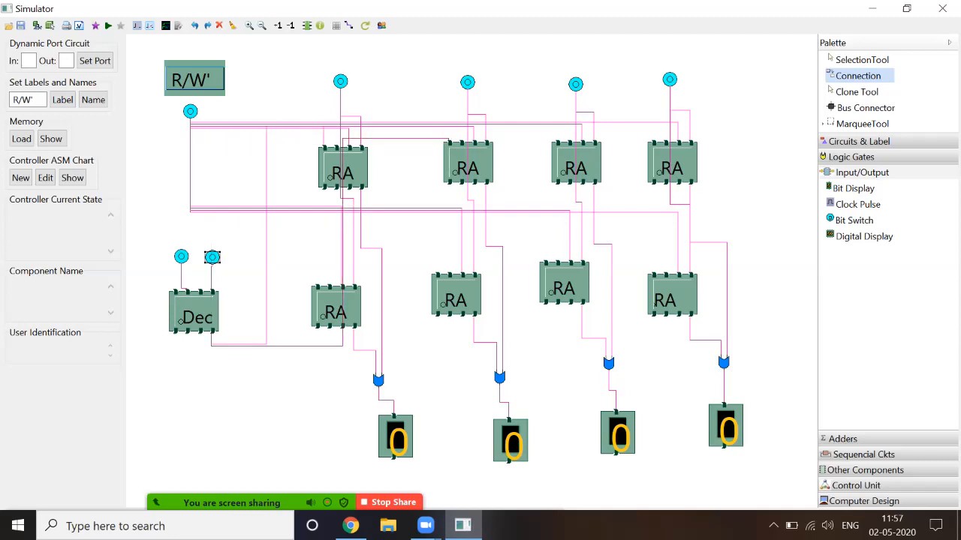
pyautogui.moveTo(212, 332); pyautogui.dragTo(557, 142)
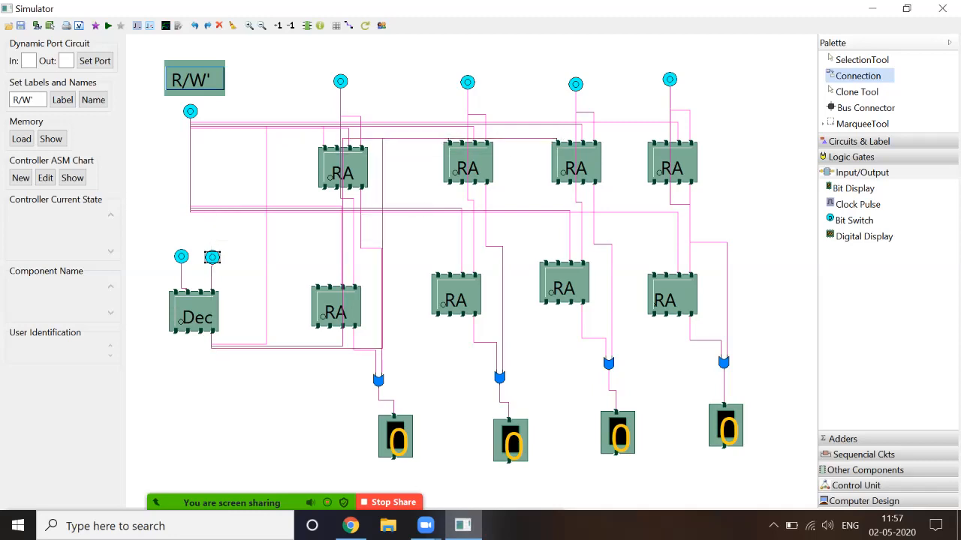
pyautogui.moveTo(211, 333); pyautogui.dragTo(653, 142)
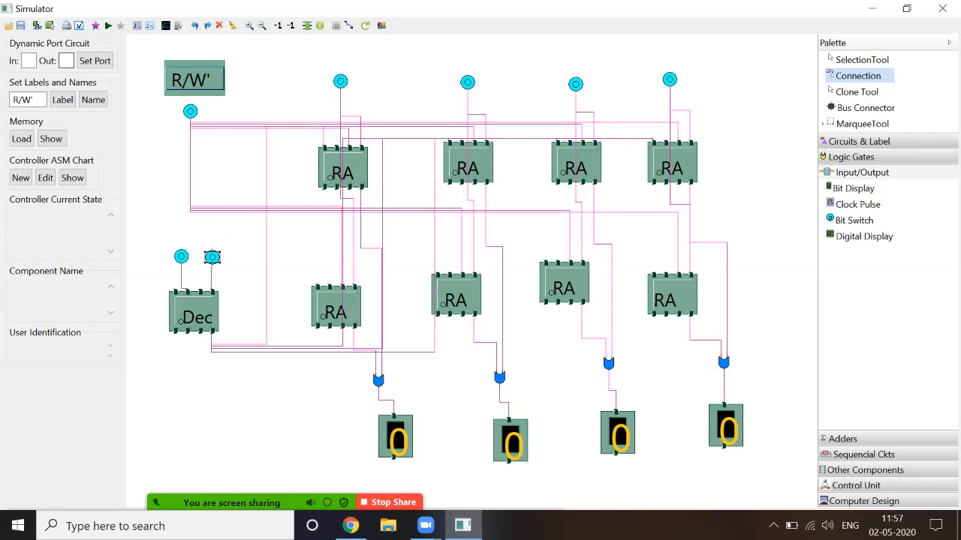
# Save the circuit with the upper RAM row wired to the Decoder over memory.logic on the Desktop.
pyautogui.click(21, 25)
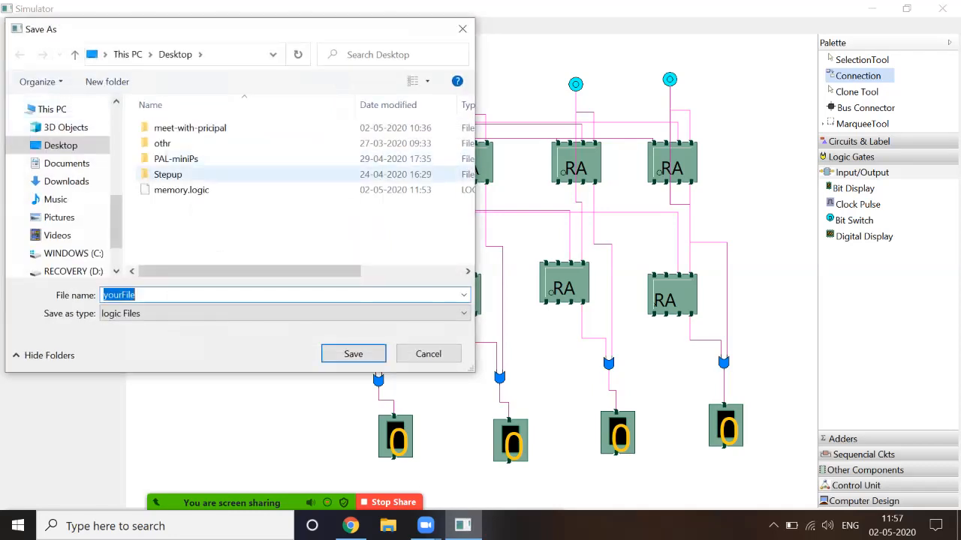
pyautogui.click(182, 190)
pyautogui.click(353, 353)
pyautogui.click(524, 269)
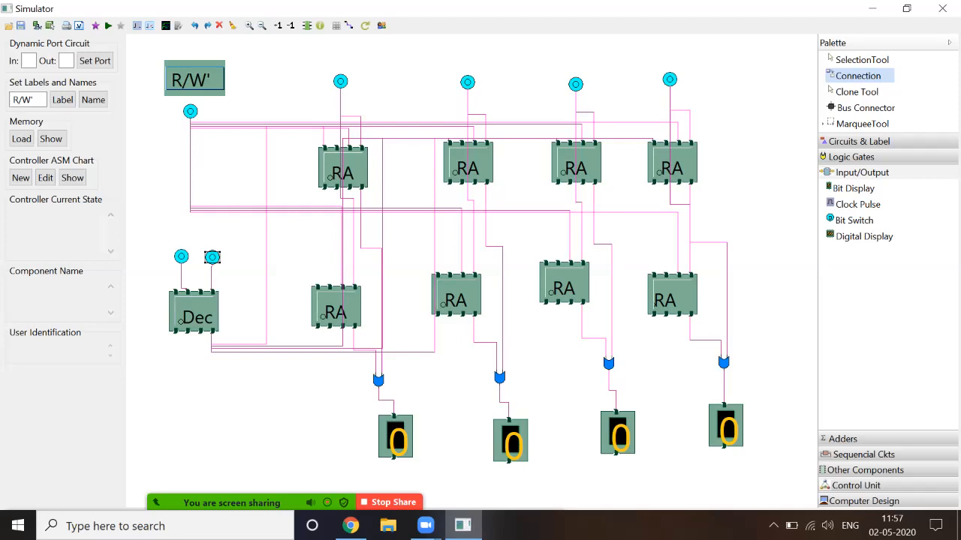
# Connect the Decoder's third bottom pin to the leftmost top pin of each of the four lower-row RAM cells.
pyautogui.click(200, 331)
pyautogui.click(317, 288)
pyautogui.click(200, 331)
pyautogui.click(436, 275)
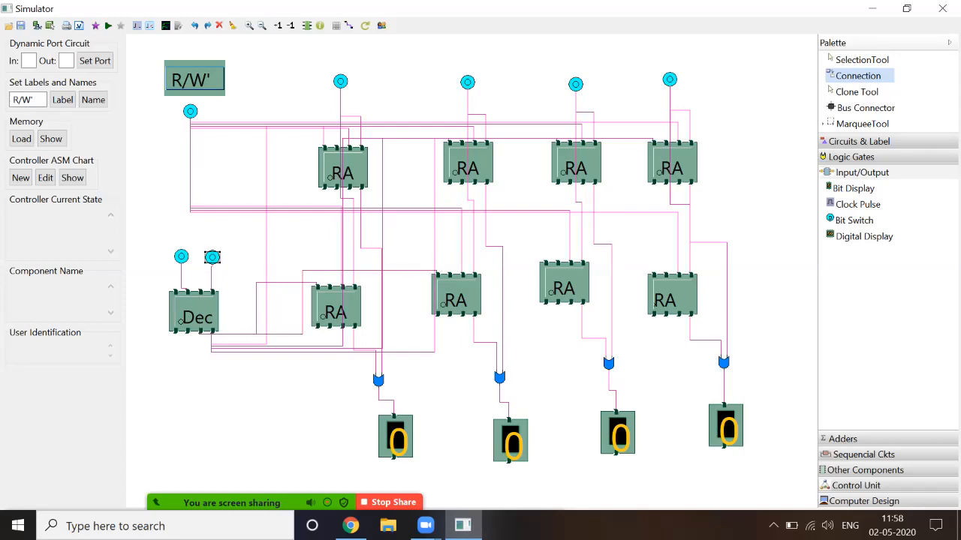
pyautogui.click(200, 331)
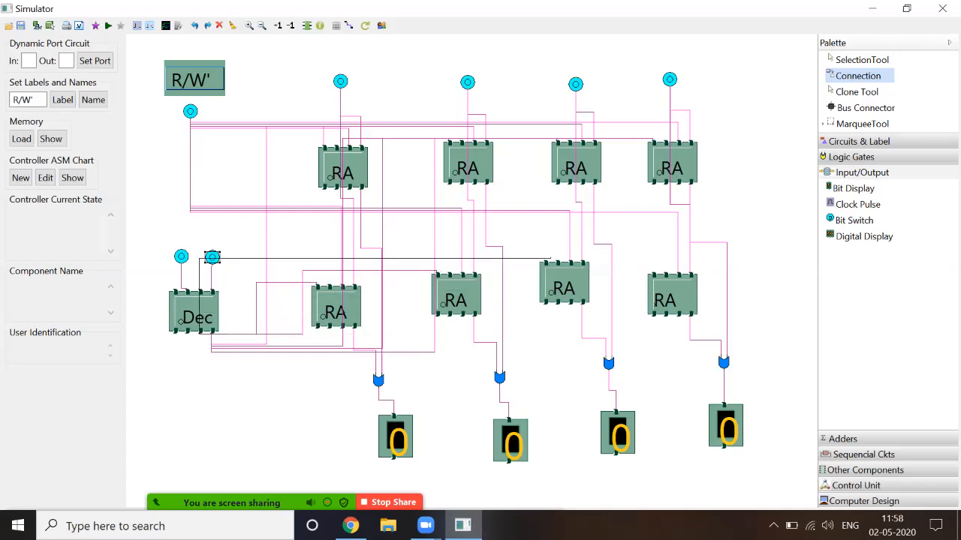
pyautogui.click(544, 262)
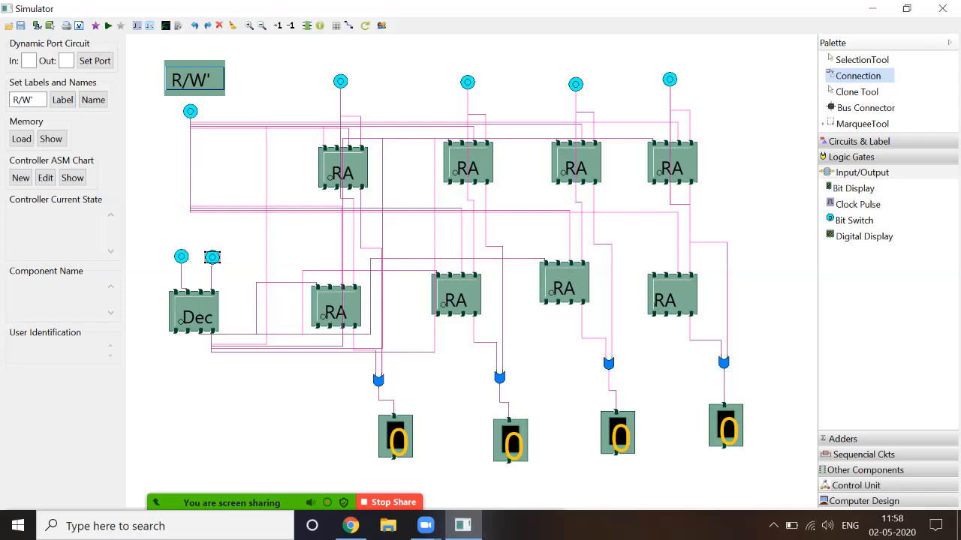
pyautogui.click(200, 331)
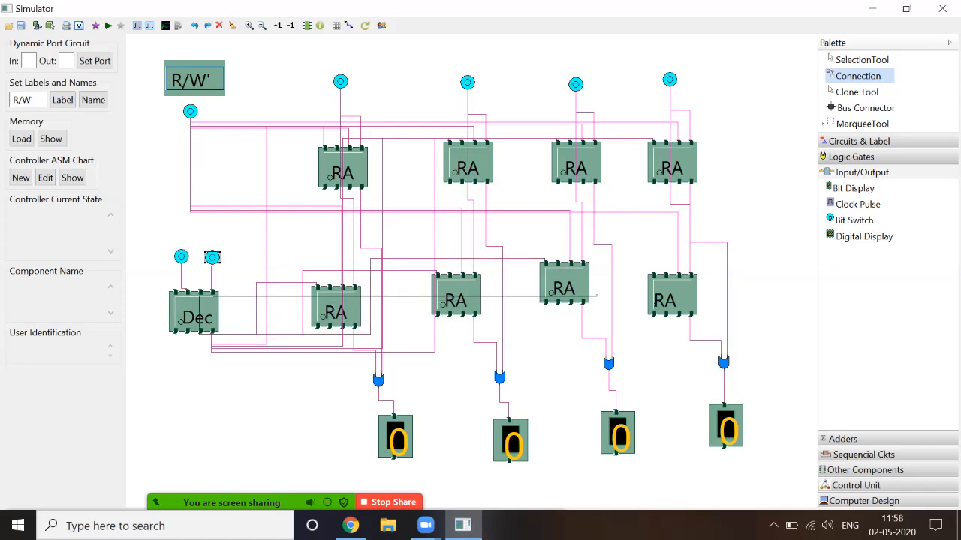
pyautogui.click(652, 272)
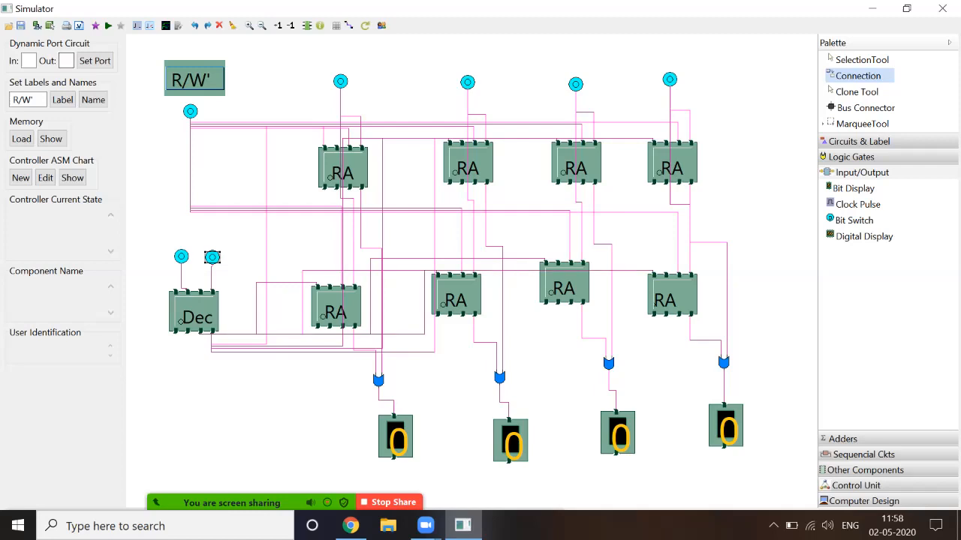
# Save the circuit with both RAM rows wired to the Decoder, overwriting memory.logic on the Desktop.
pyautogui.click(21, 25)
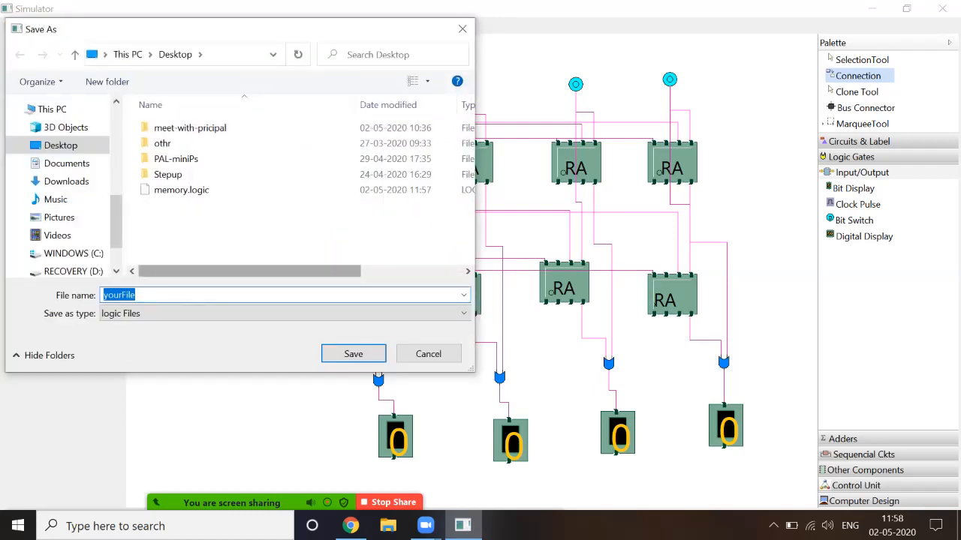
pyautogui.click(181, 190)
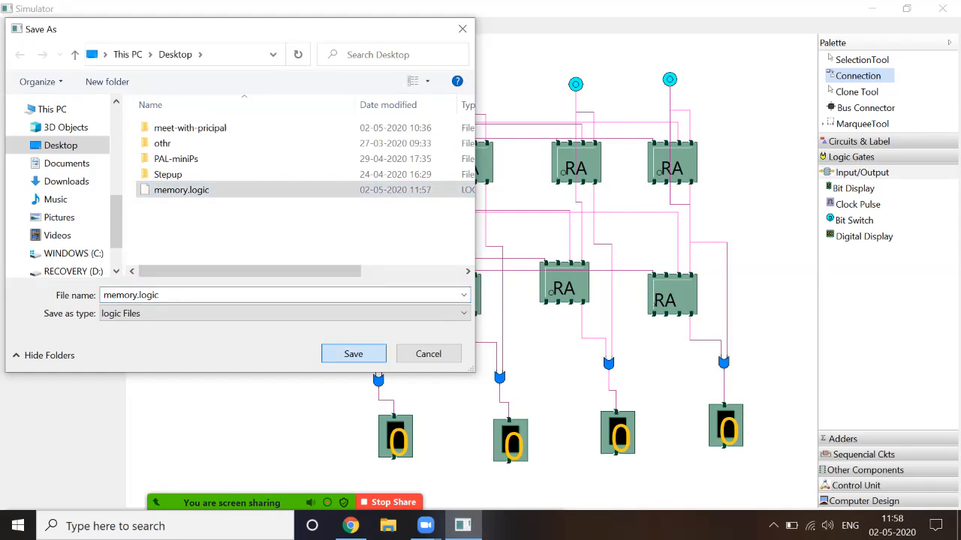
pyautogui.click(353, 353)
pyautogui.click(521, 268)
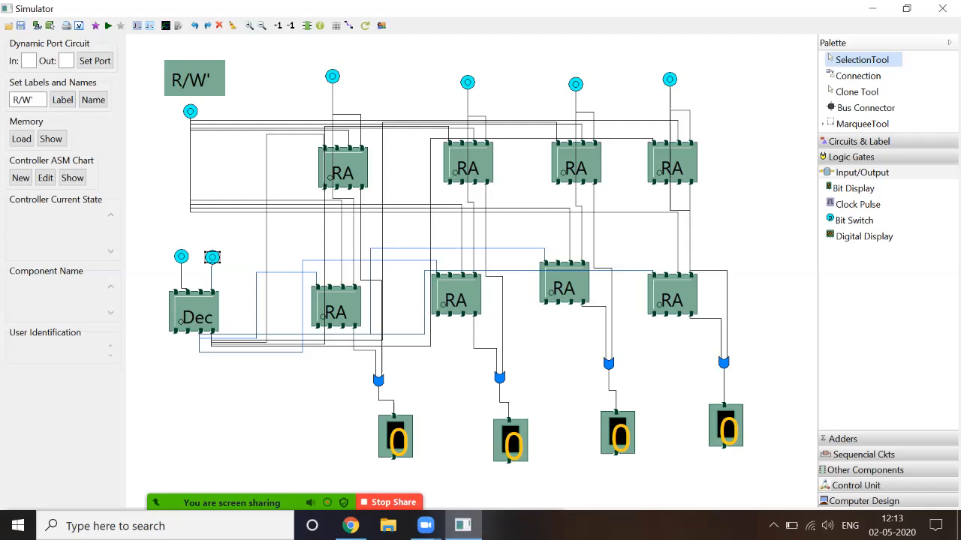
# Simulate writing 1100 from the four data switches to the upper RAM row, and simulate reading it back with R/W' set to 1.
pyautogui.doubleClick(333, 76)
pyautogui.doubleClick(468, 82)
pyautogui.click(108, 26)
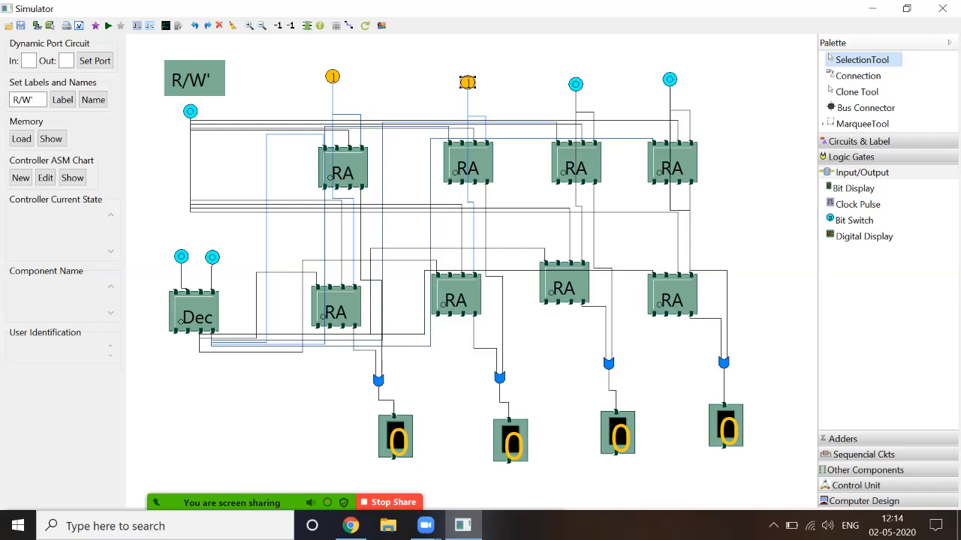
pyautogui.doubleClick(191, 111)
pyautogui.click(107, 25)
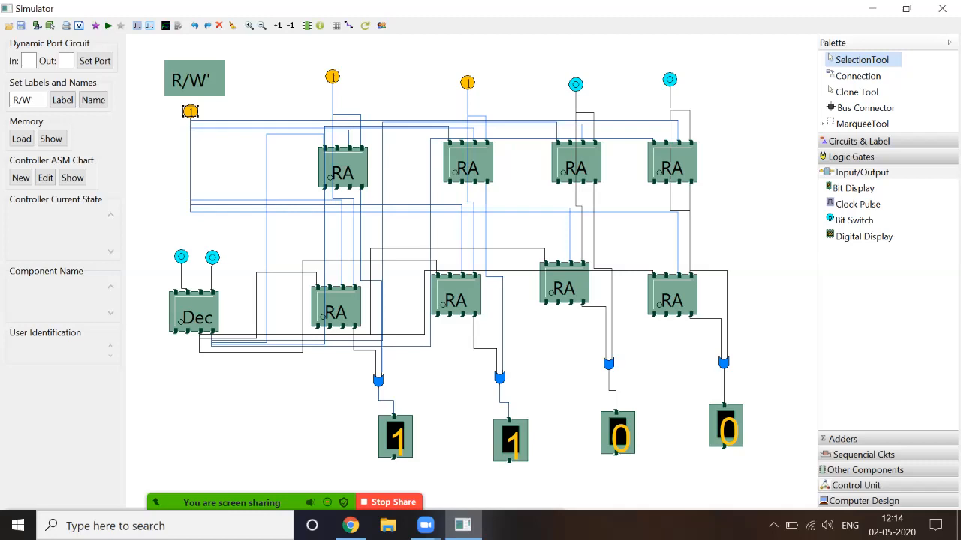
# Set the data switches to 1001, R/W' to 0 and the Decoder's right switch to 1, and simulate writing to the lower RAM row.
pyautogui.doubleClick(468, 82)
pyautogui.doubleClick(669, 80)
pyautogui.doubleClick(190, 111)
pyautogui.doubleClick(213, 257)
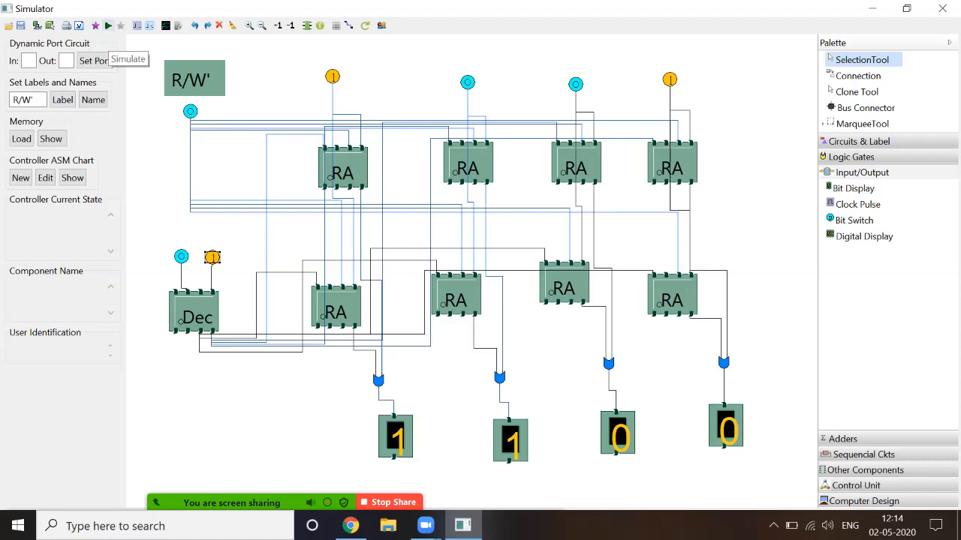
pyautogui.click(109, 26)
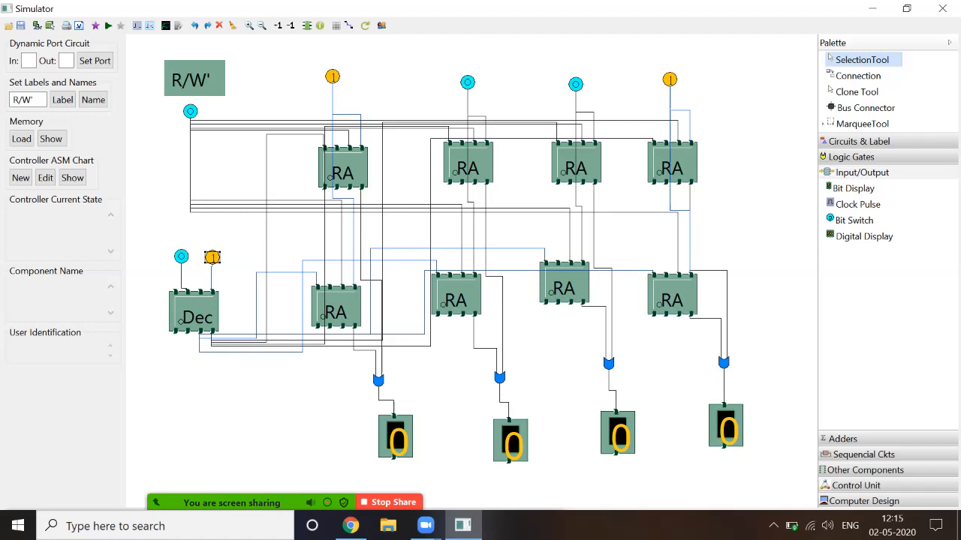
# Set the R/W' switch to 1 and simulate reading the lower RAM row.
pyautogui.doubleClick(191, 111)
pyautogui.click(108, 26)
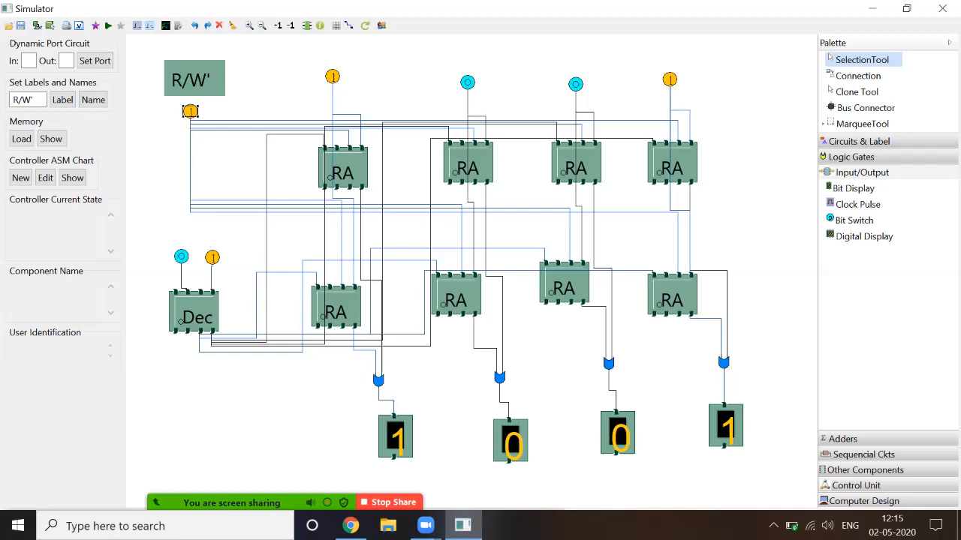
# Set the Decoder's right Bit Switch to 0 to select the upper RAM row.
pyautogui.doubleClick(213, 258)
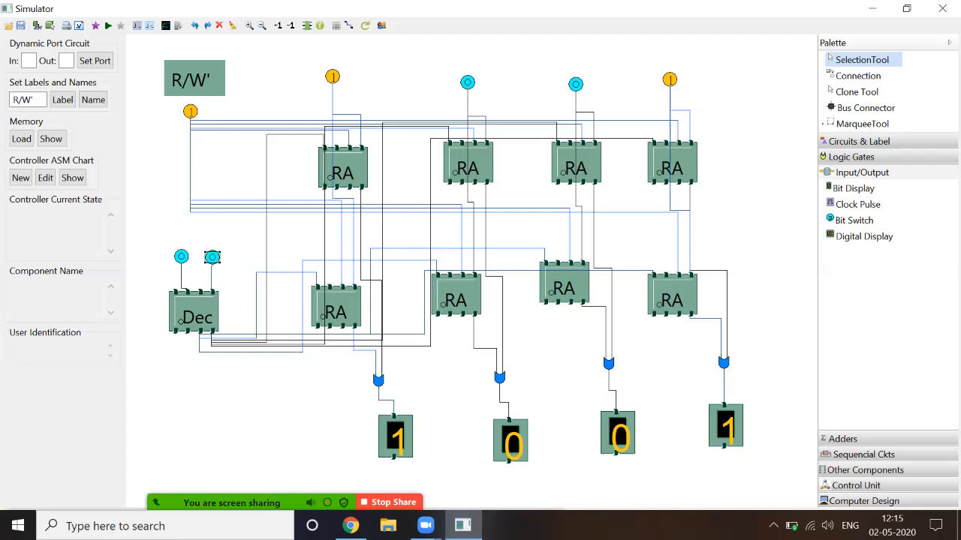